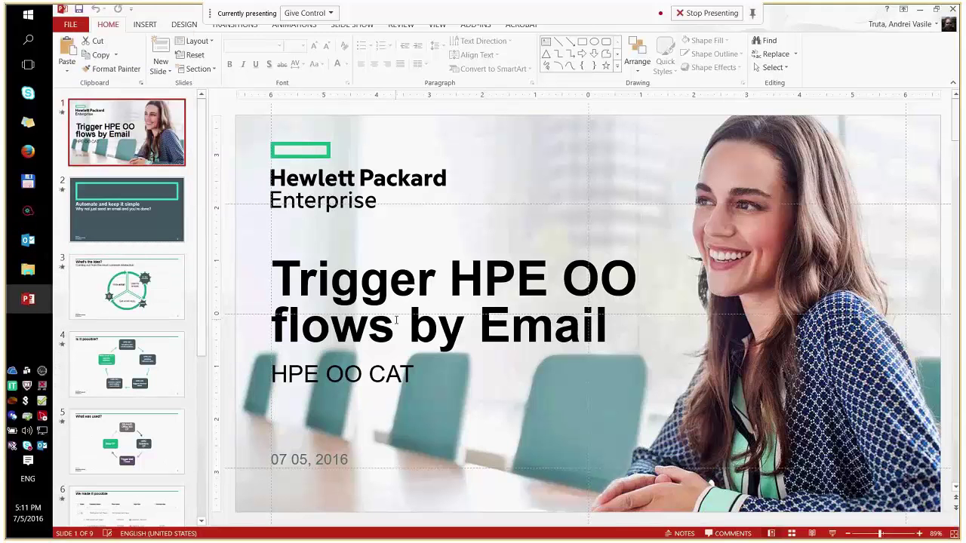
Step: Present the deck full screen with F5, starting at the 'Trigger HPE OO flows by Email' title slide
{"action": "key", "text": "F5"}
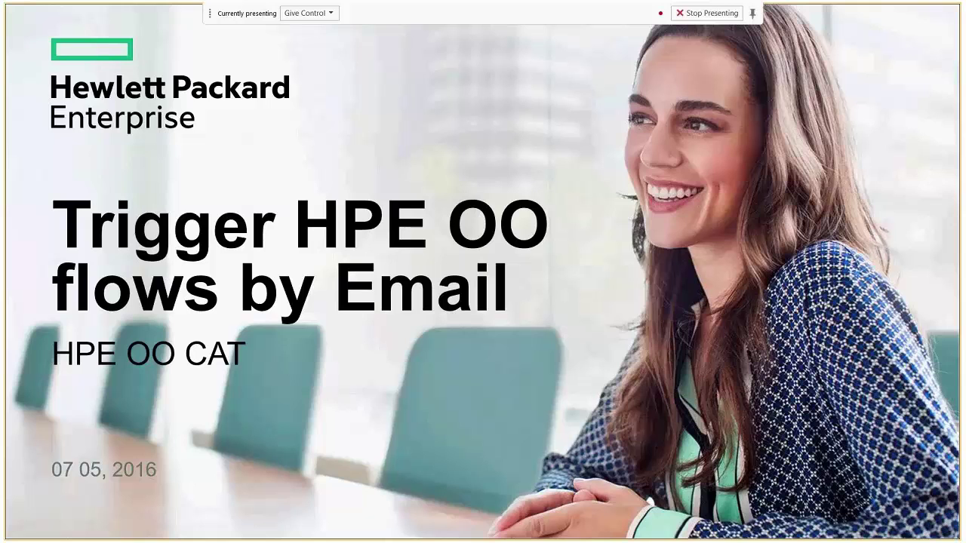
Step: Advance to slide 3 and reveal its Wait for answer and Get email reply arrows
{"action": "key", "text": "Right"}
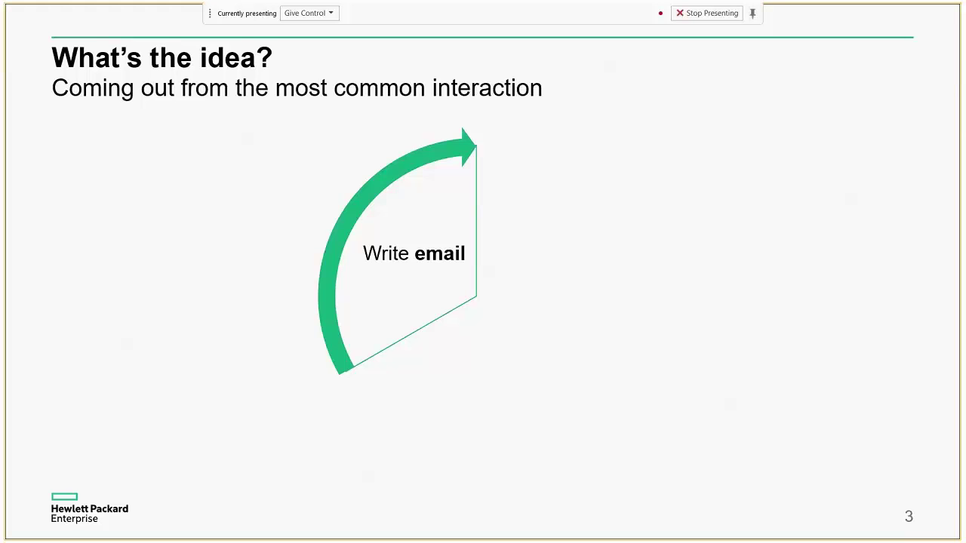
{"action": "key", "text": "Right"}
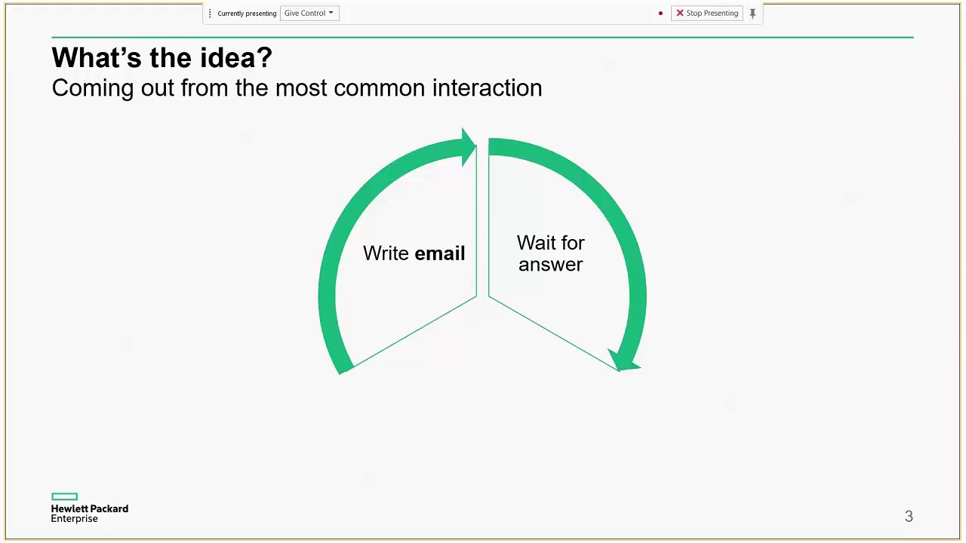
{"action": "key", "text": "Right"}
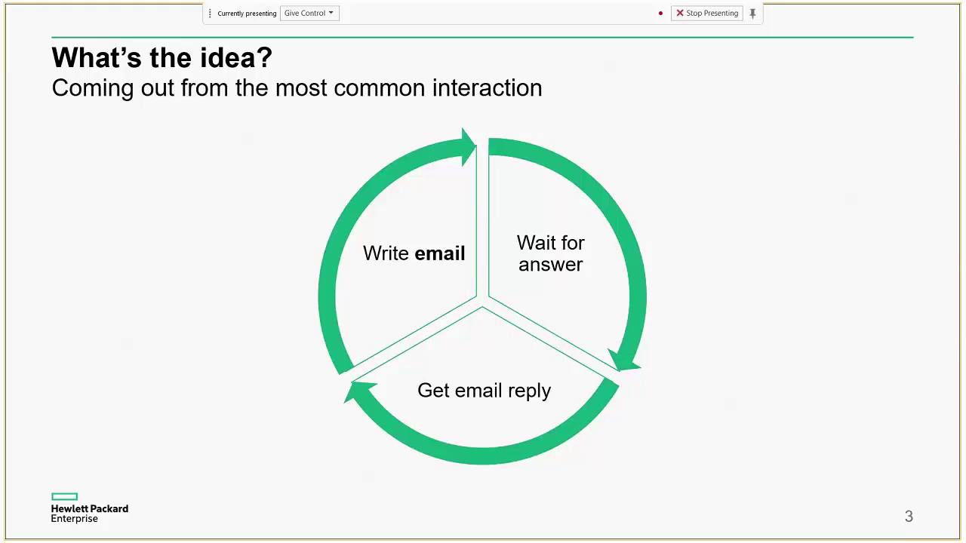
Step: Play the three slide 3 gear animations: OO flow, OO flow execution and Report
{"action": "key", "text": "Right"}
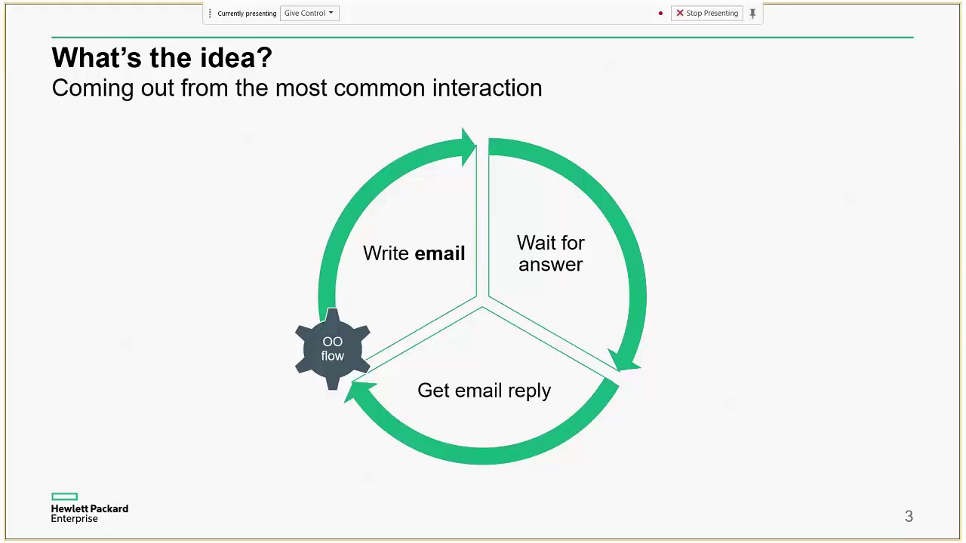
{"action": "key", "text": "Right"}
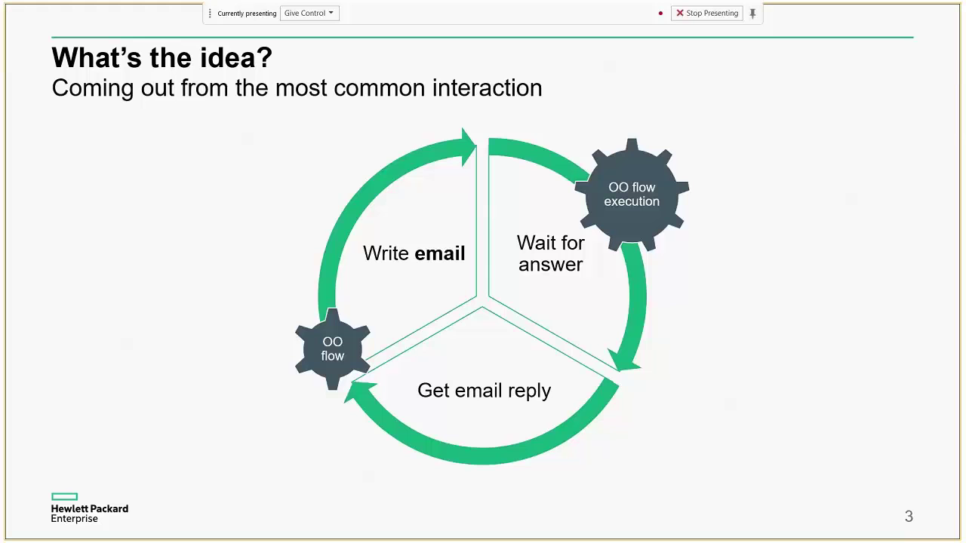
{"action": "key", "text": "Right"}
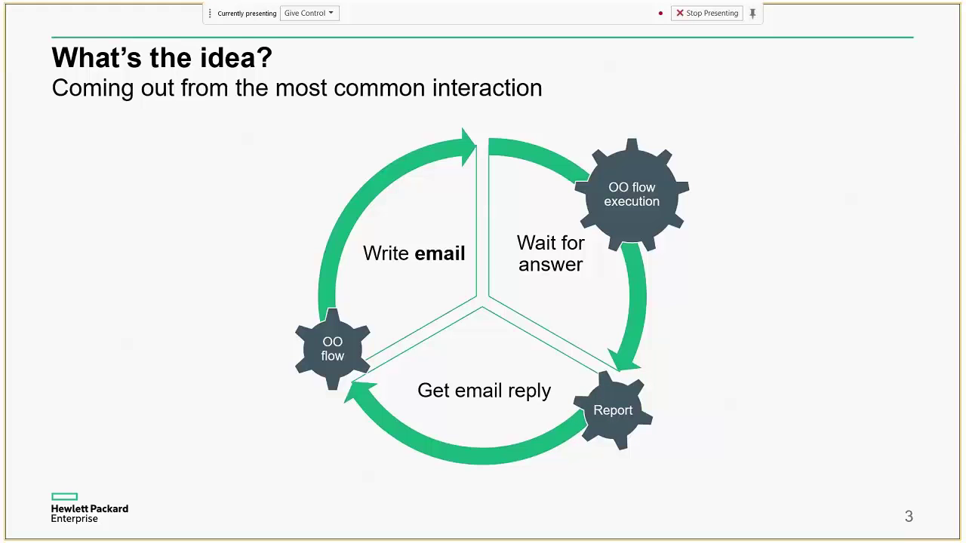
Step: Go to slide 4 and reveal its monitors-email, catches-data and triggers-tasks boxes
{"action": "key", "text": "Right"}
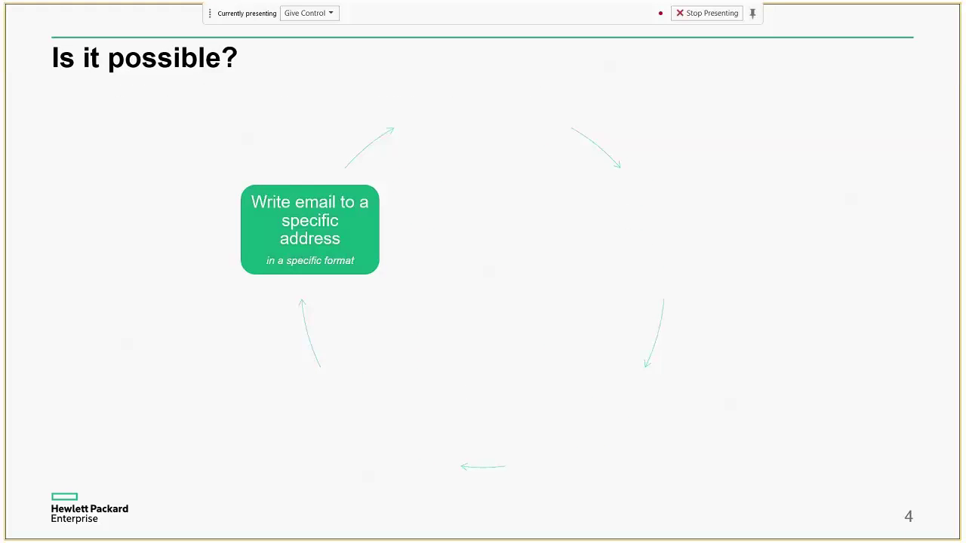
{"action": "key", "text": "Right"}
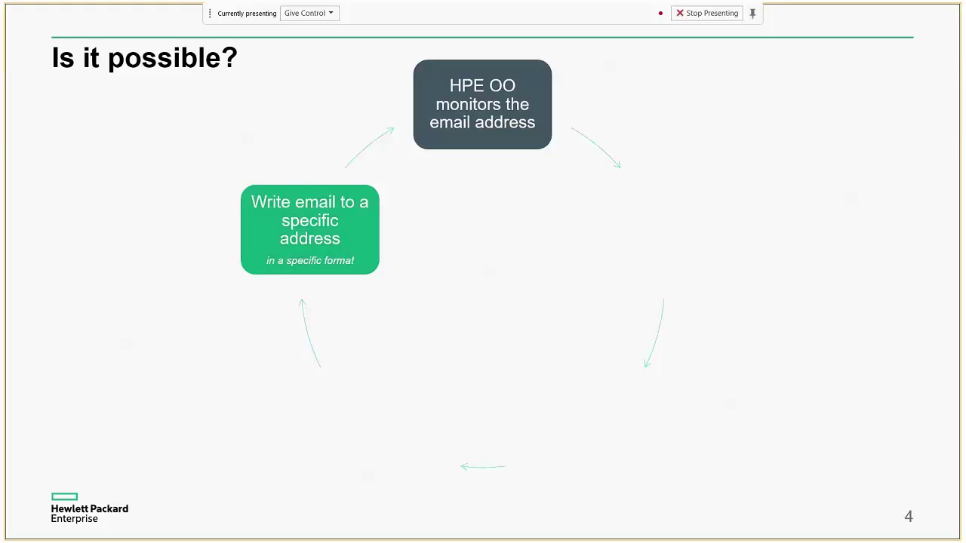
{"action": "key", "text": "Right"}
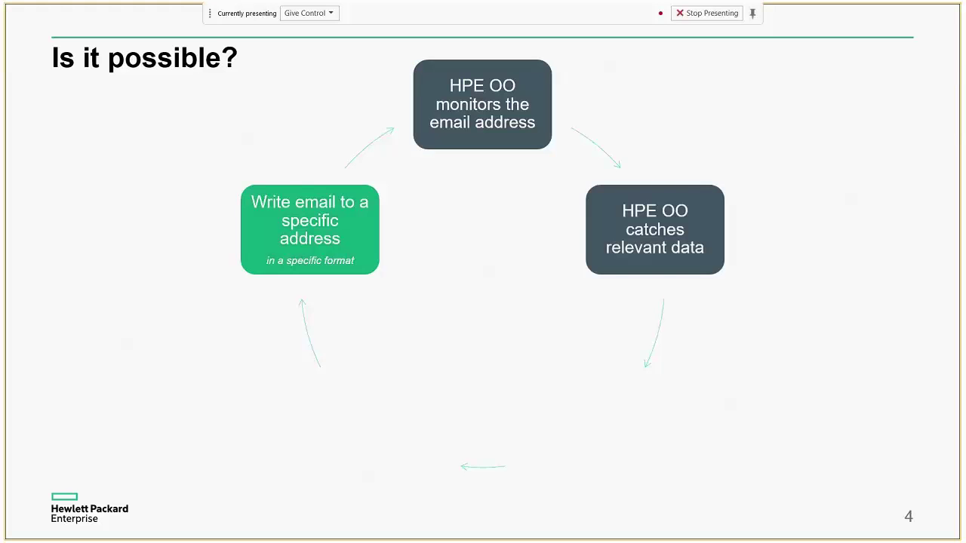
{"action": "key", "text": "Right"}
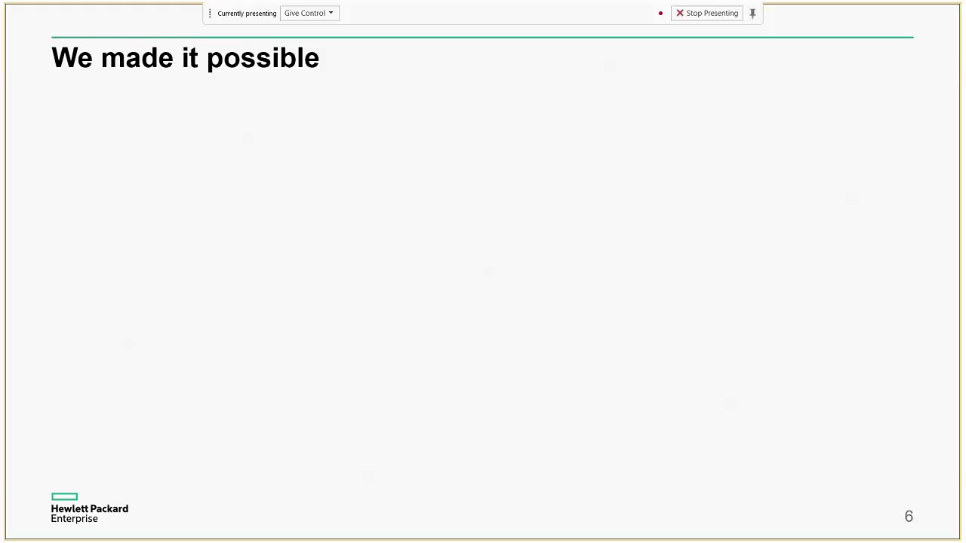
Step: Fade in slide 6's schedules table, then advance to slide 7 with the sample result emails
{"action": "key", "text": "Right"}
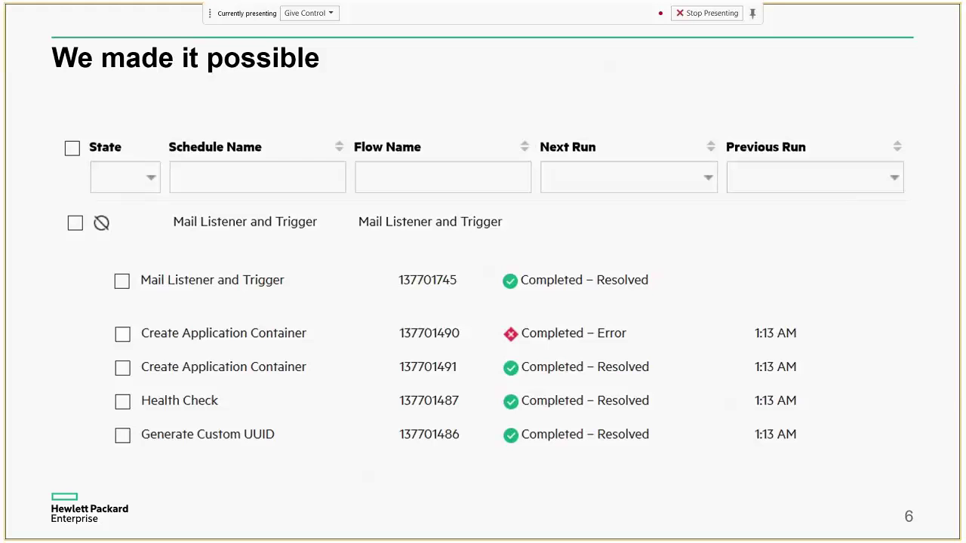
{"action": "key", "text": "Right"}
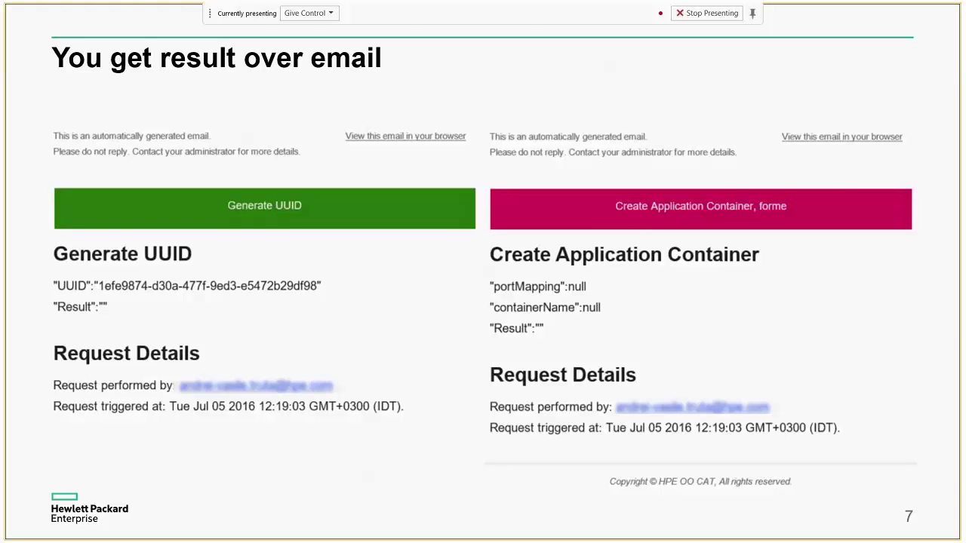
Step: End the slide show and restore the Health Check compose window in Outlook
{"action": "key", "text": "Escape"}
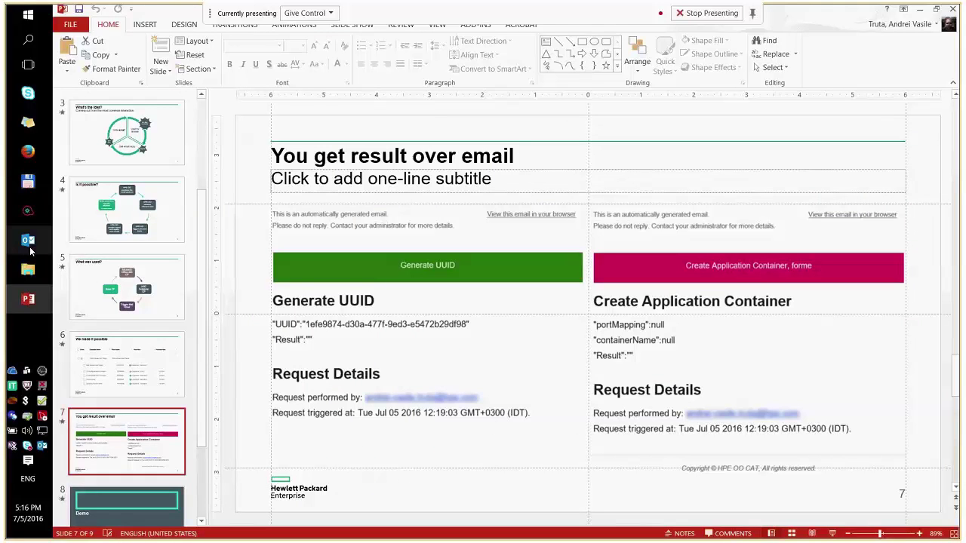
{"action": "mouse_move", "coordinate": [28, 240]}
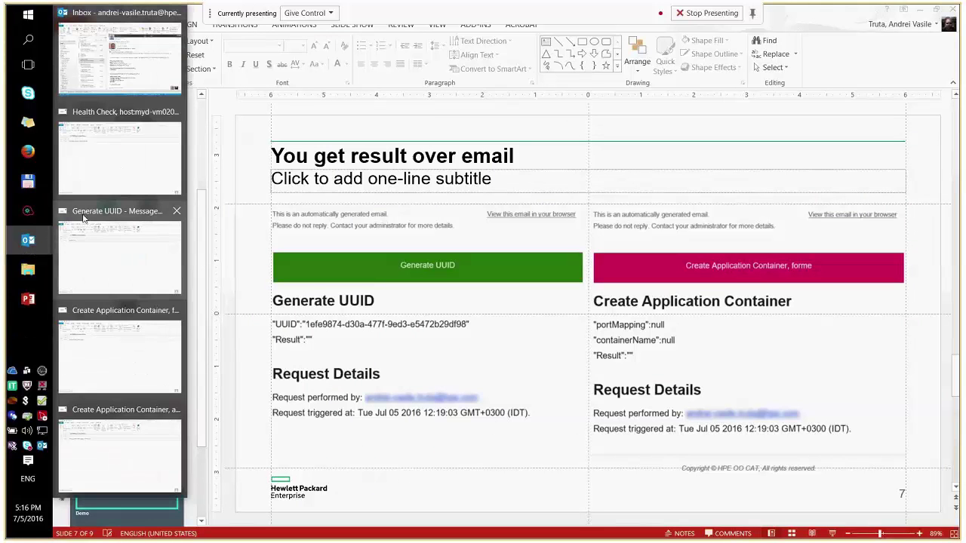
{"action": "left_click", "coordinate": [118, 190]}
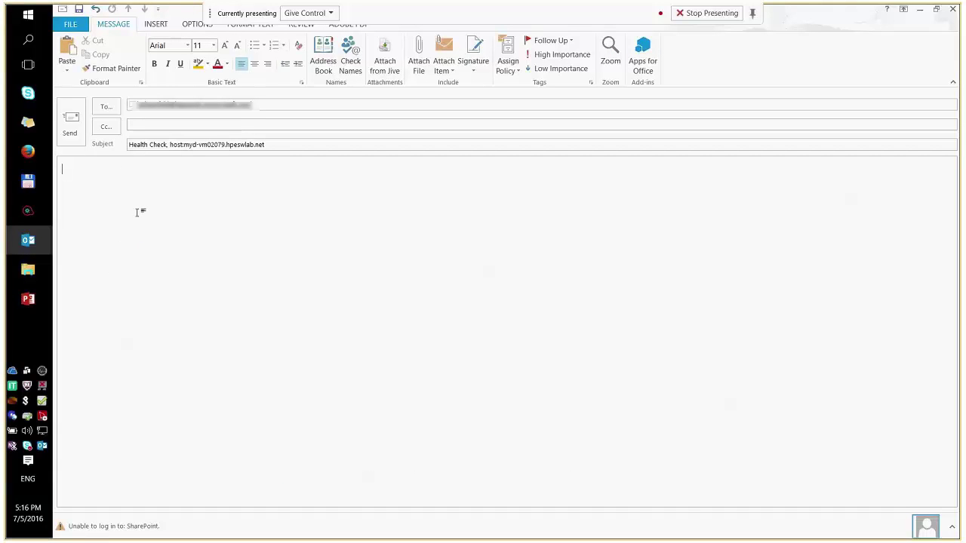
Step: Inspect the Health Check message's recipient and their contact card
{"action": "left_click", "coordinate": [250, 104]}
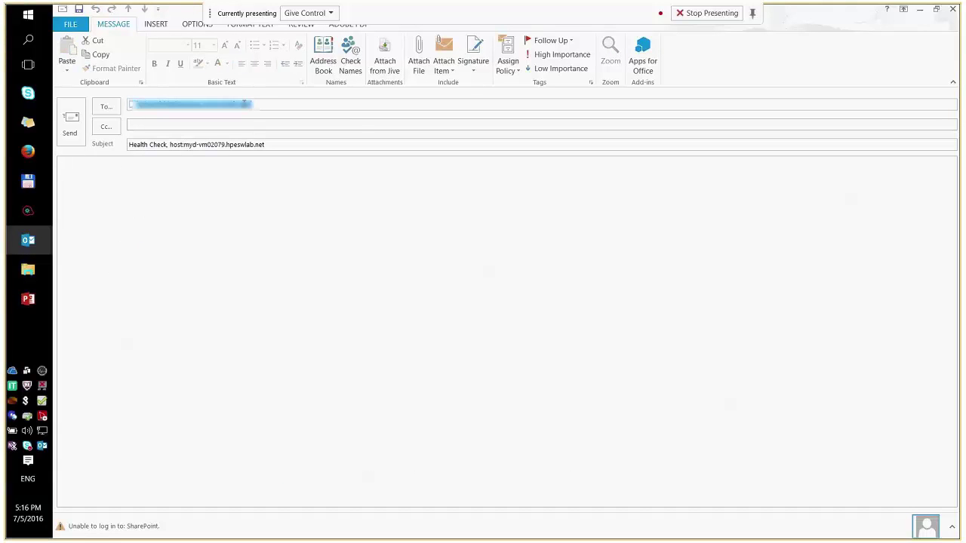
{"action": "left_click", "coordinate": [151, 125]}
{"action": "mouse_move", "coordinate": [255, 111]}
{"action": "left_click", "coordinate": [215, 105]}
{"action": "left_click", "coordinate": [164, 166]}
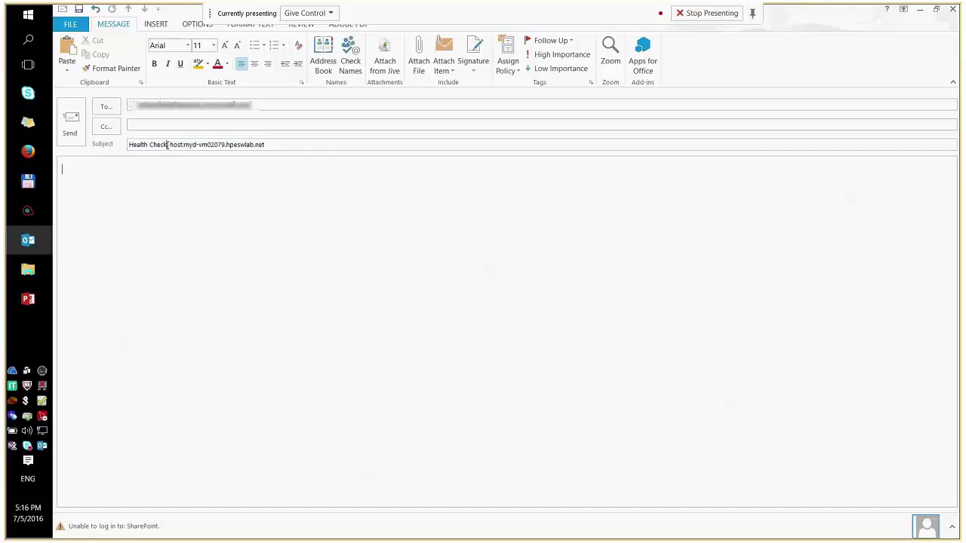
Step: Point out 'Health Check' and 'host' in the 'Health Check, host:myd-vm02079.hpeswlab.net' subject
{"action": "left_click_drag", "start_coordinate": [167, 145], "coordinate": [128, 147]}
{"action": "left_click", "coordinate": [162, 157]}
{"action": "left_click", "coordinate": [166, 146]}
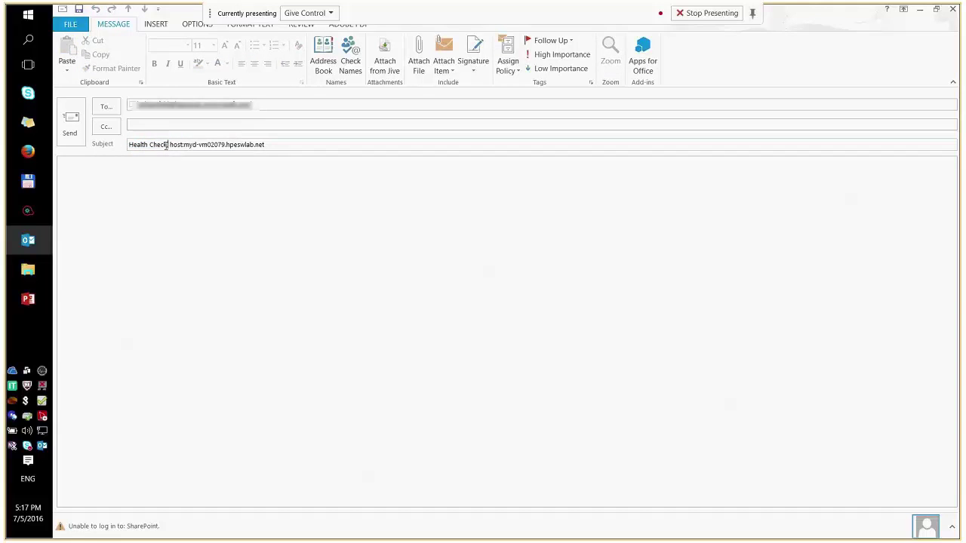
{"action": "left_click_drag", "start_coordinate": [166, 145], "coordinate": [128, 145]}
{"action": "left_click", "coordinate": [163, 151]}
{"action": "left_click", "coordinate": [171, 145]}
{"action": "double_click", "coordinate": [172, 144]}
{"action": "left_click", "coordinate": [242, 177]}
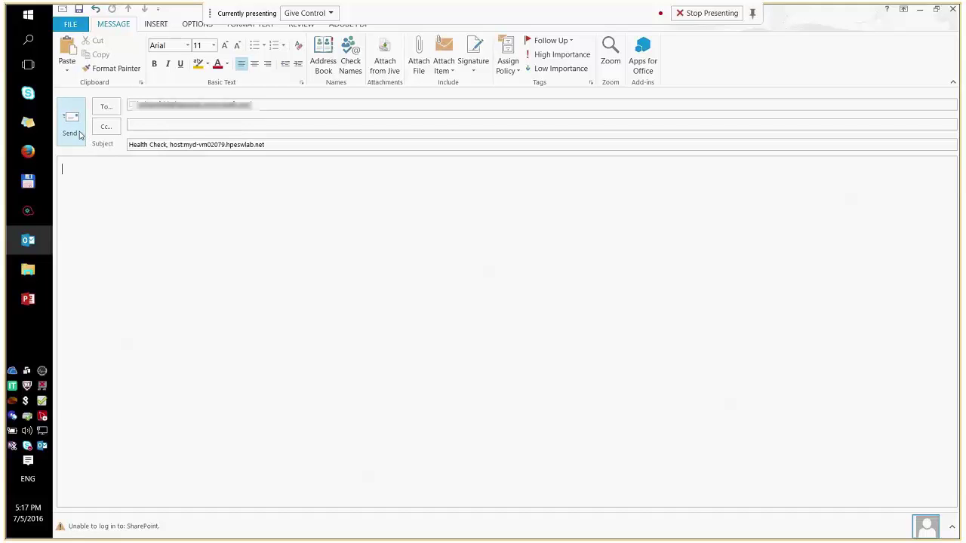
Step: Send the Health Check message and the Generate UUID message
{"action": "left_click", "coordinate": [80, 134]}
{"action": "mouse_move", "coordinate": [29, 242]}
{"action": "left_click", "coordinate": [120, 182]}
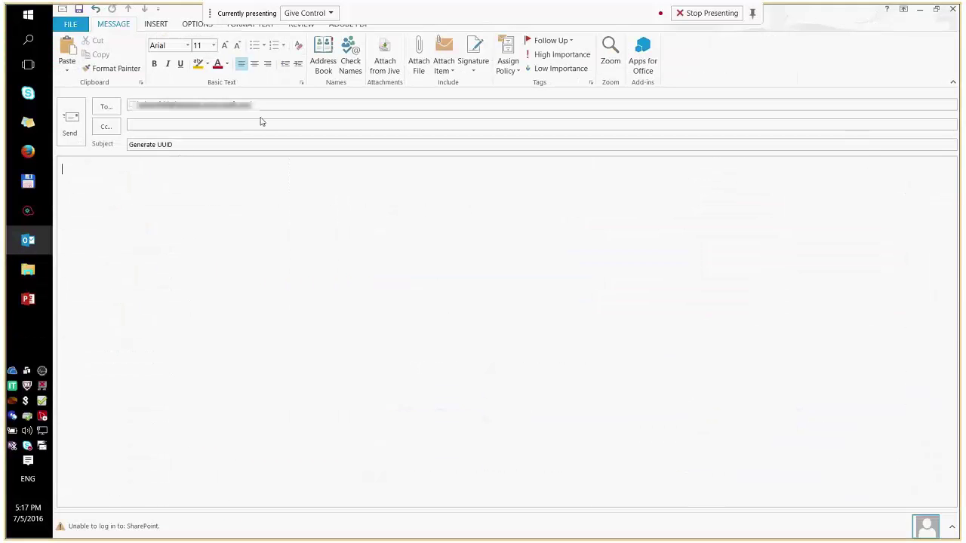
{"action": "left_click", "coordinate": [77, 138]}
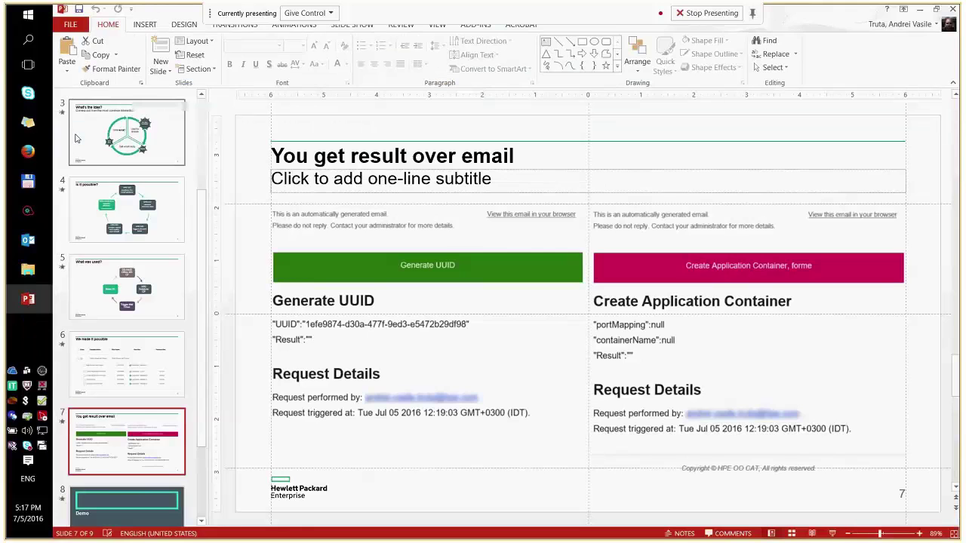
Step: Add a comma after 'Container' in the Create Application Container subject and send it
{"action": "mouse_move", "coordinate": [28, 240]}
{"action": "left_click", "coordinate": [68, 242]}
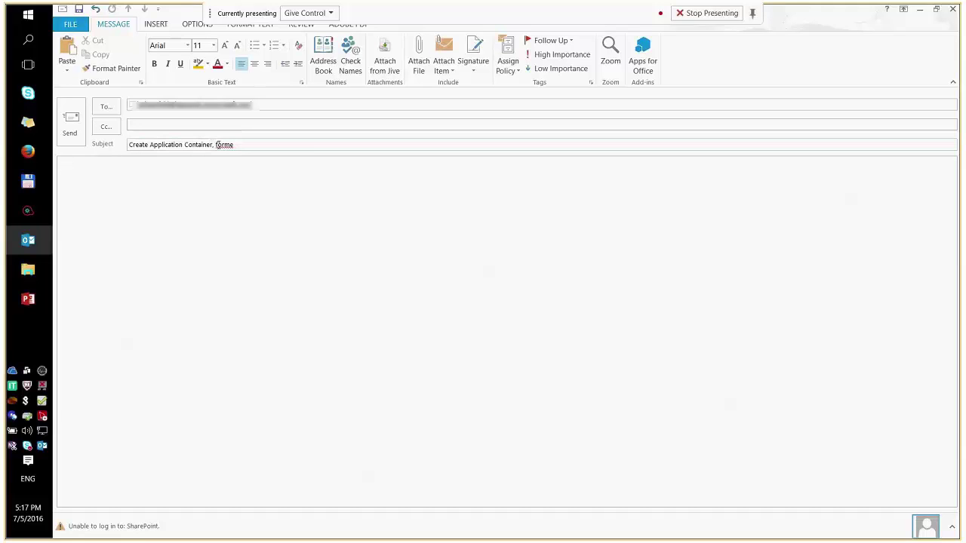
{"action": "left_click_drag", "start_coordinate": [236, 145], "coordinate": [128, 144]}
{"action": "left_click", "coordinate": [141, 165]}
{"action": "left_click", "coordinate": [211, 145]}
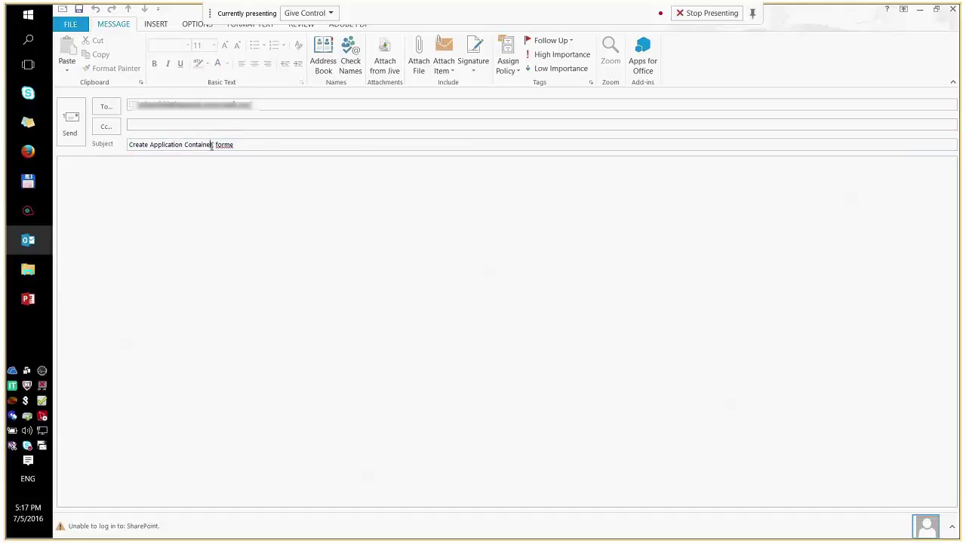
{"action": "type", "text": ","}
{"action": "left_click", "coordinate": [216, 163]}
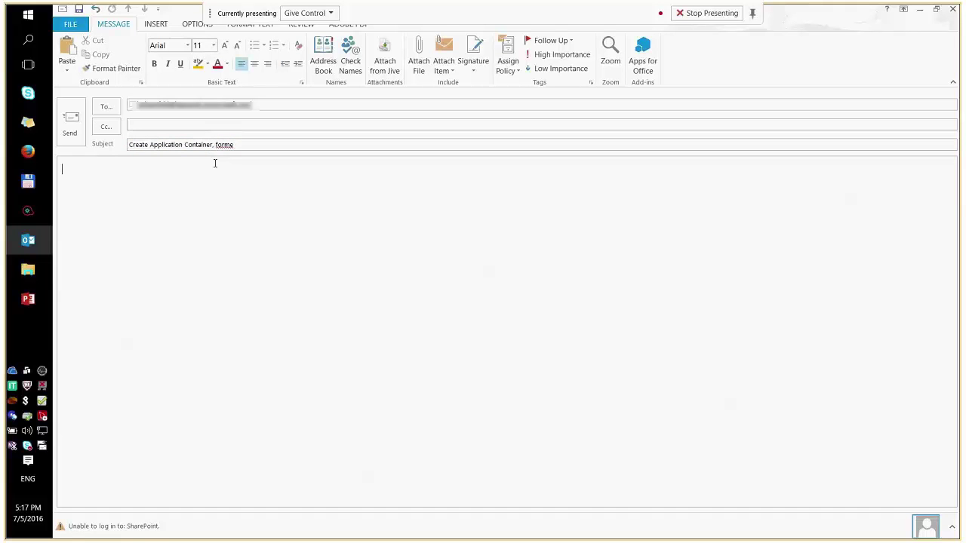
{"action": "left_click", "coordinate": [79, 139]}
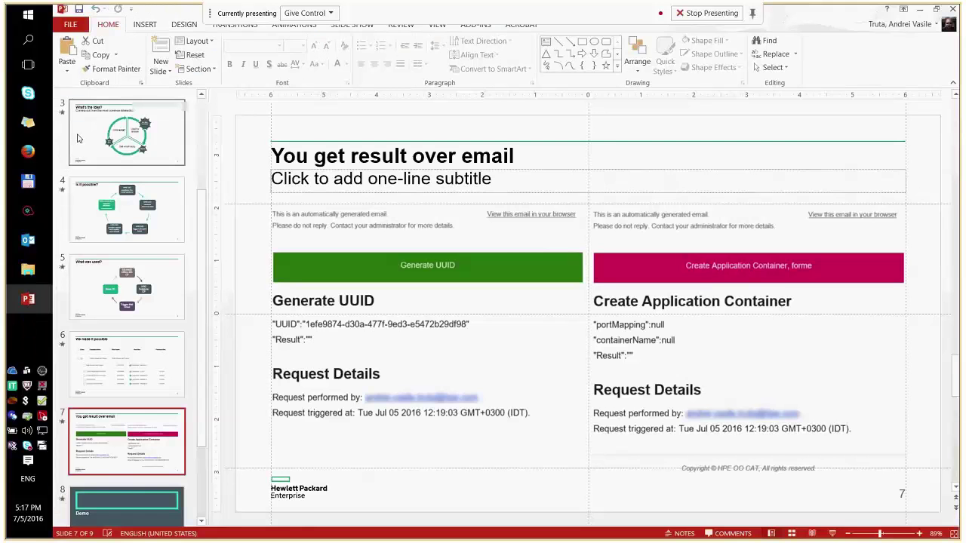
Step: Bring back the unsent draft and point out its action name and app/version subject parts
{"action": "mouse_move", "coordinate": [28, 240]}
{"action": "left_click", "coordinate": [121, 291]}
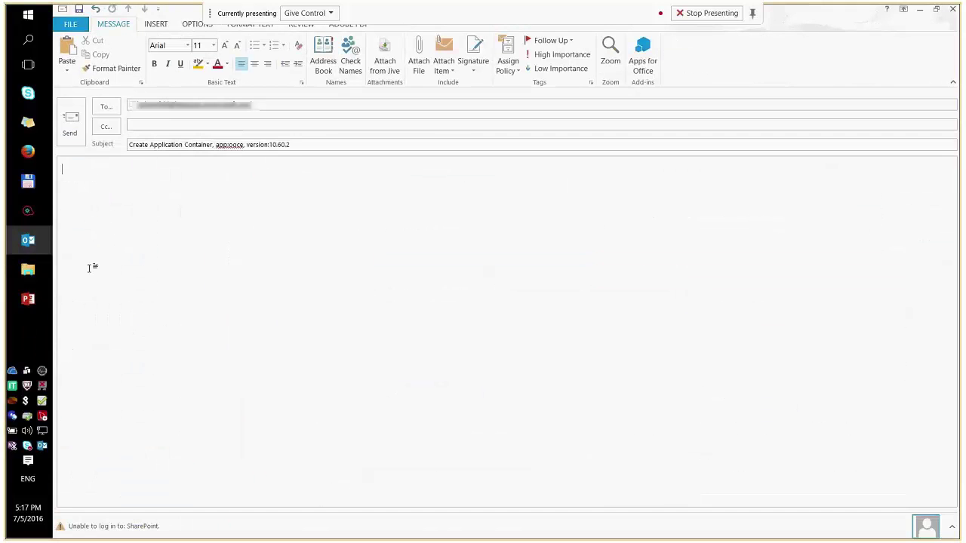
{"action": "left_click", "coordinate": [211, 144]}
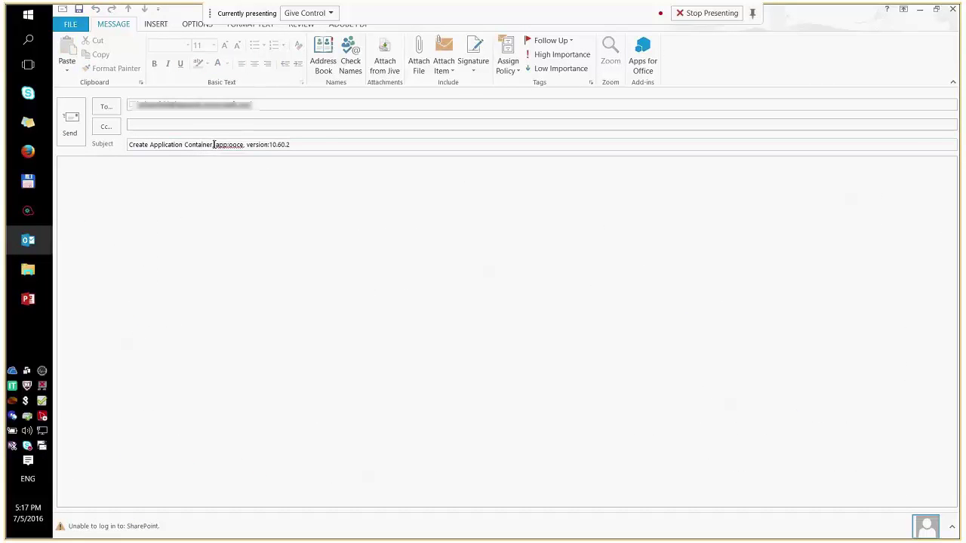
{"action": "left_click_drag", "start_coordinate": [214, 144], "coordinate": [125, 141]}
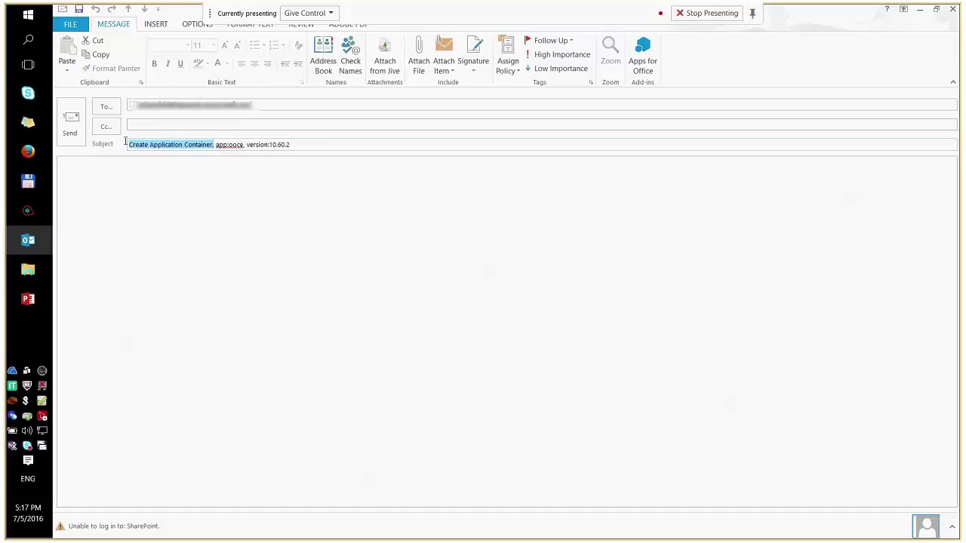
{"action": "left_click", "coordinate": [154, 179]}
{"action": "left_click_drag", "start_coordinate": [217, 144], "coordinate": [290, 145]}
{"action": "left_click", "coordinate": [247, 176]}
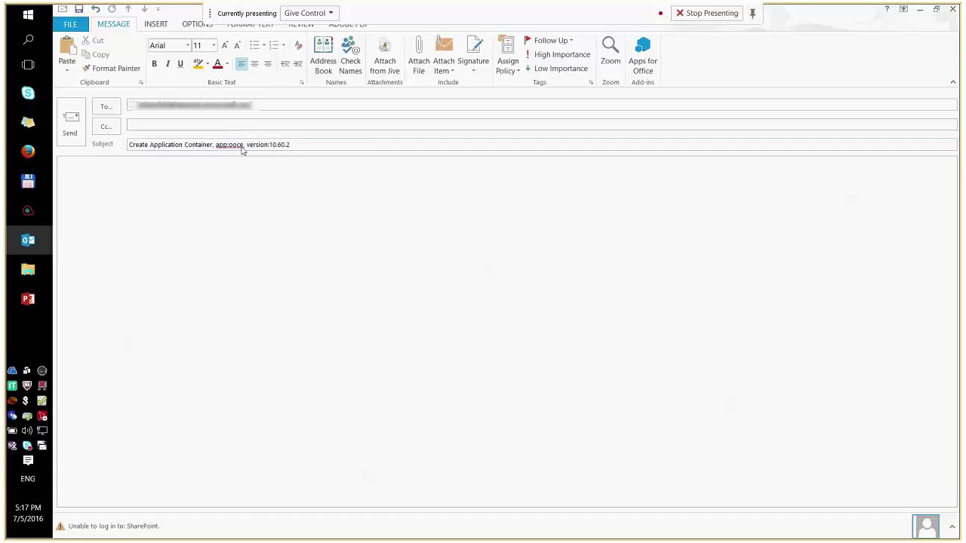
Step: Point out app:poce and version:10.60.2 separately, then the app and version values together
{"action": "left_click", "coordinate": [243, 144]}
{"action": "left_click_drag", "start_coordinate": [244, 144], "coordinate": [237, 144]}
{"action": "key", "text": "shift+Left"}
{"action": "key", "text": "shift+Left"}
{"action": "key", "text": "shift+Left"}
{"action": "key", "text": "shift+Left"}
{"action": "key", "text": "shift+Left"}
{"action": "key", "text": "shift+Left"}
{"action": "left_click", "coordinate": [260, 147]}
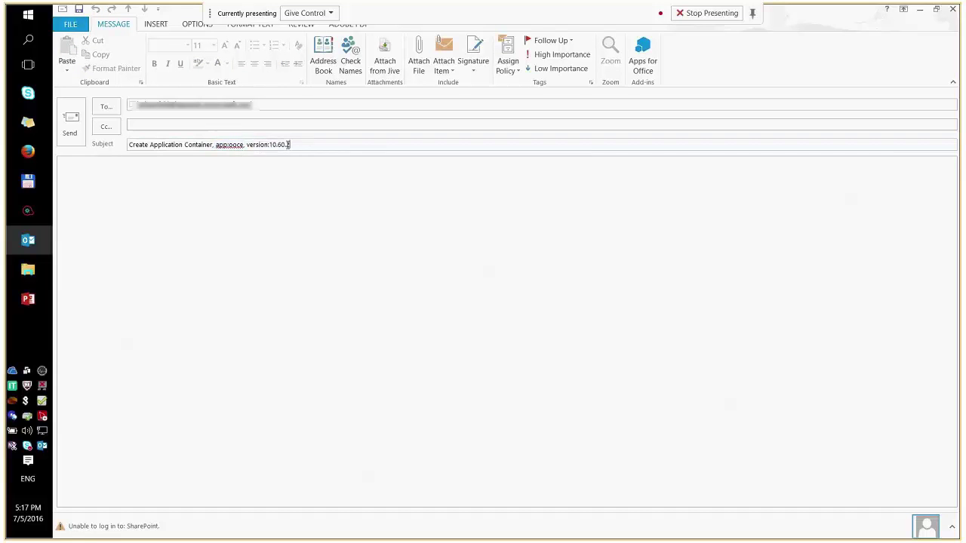
{"action": "left_click_drag", "start_coordinate": [289, 144], "coordinate": [244, 144]}
{"action": "left_click", "coordinate": [245, 188]}
{"action": "left_click_drag", "start_coordinate": [274, 144], "coordinate": [222, 144]}
{"action": "left_click", "coordinate": [276, 146]}
Step: Send the Create Application Container email and bring up the Operations Orchestration login page in Firefox
{"action": "left_click", "coordinate": [78, 141]}
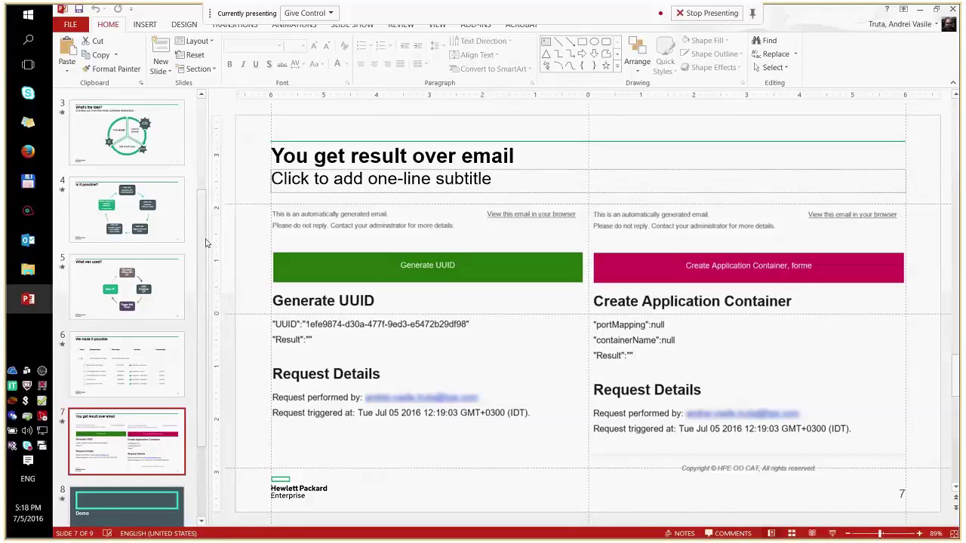
{"action": "scroll", "coordinate": [205, 278], "scroll_direction": "down", "scroll_amount": 2}
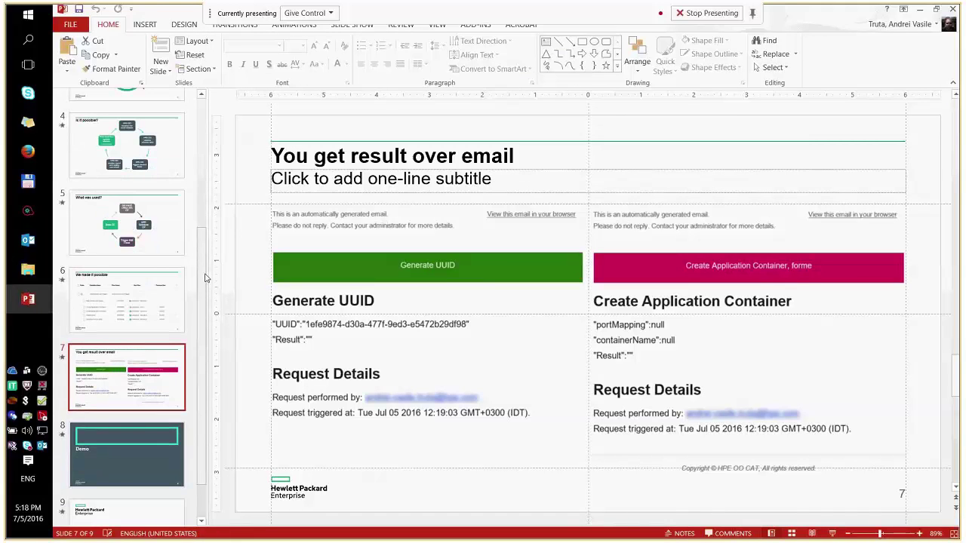
{"action": "left_click", "coordinate": [27, 152]}
Step: Sign in as admin with the account password, retrying after the first attempt returns an empty form
{"action": "left_click", "coordinate": [408, 249]}
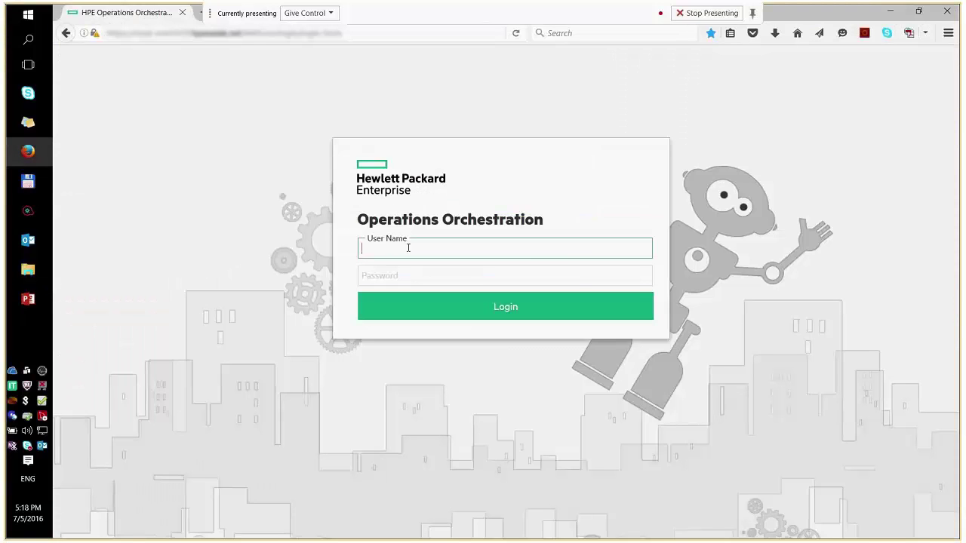
{"action": "type", "text": "admin"}
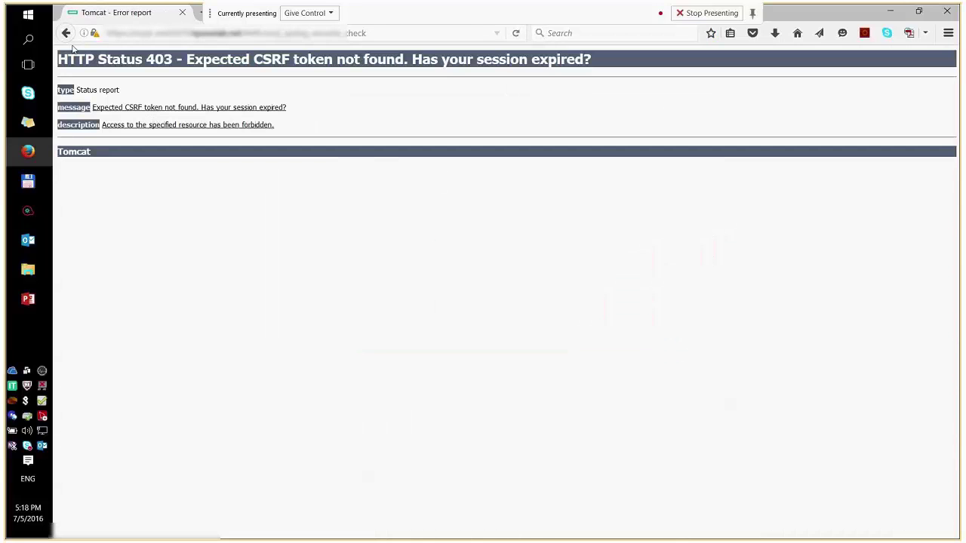
{"action": "left_click", "coordinate": [65, 33]}
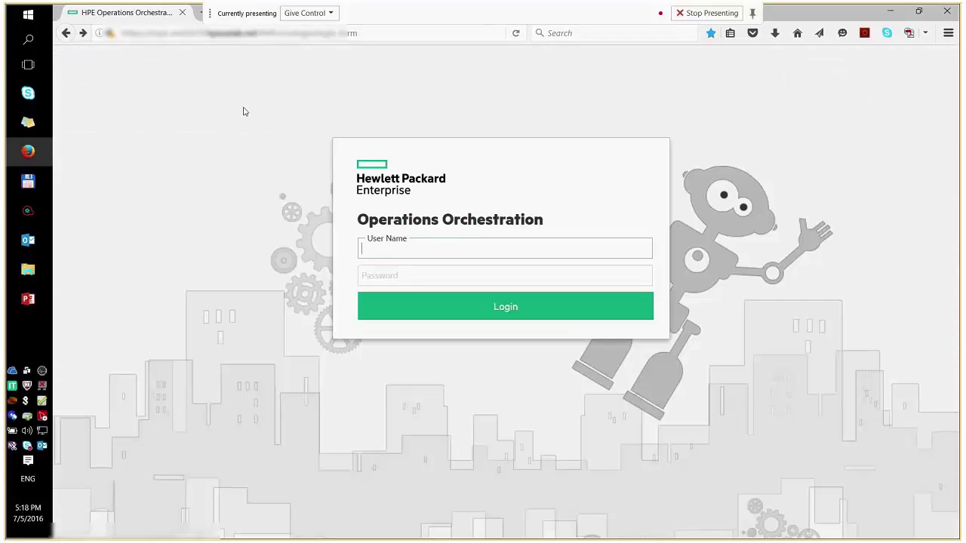
{"action": "left_click", "coordinate": [375, 252]}
{"action": "type", "text": "admin"}
{"action": "key", "text": "Tab"}
{"action": "type", "text": "admin"}
{"action": "left_click", "coordinate": [394, 305]}
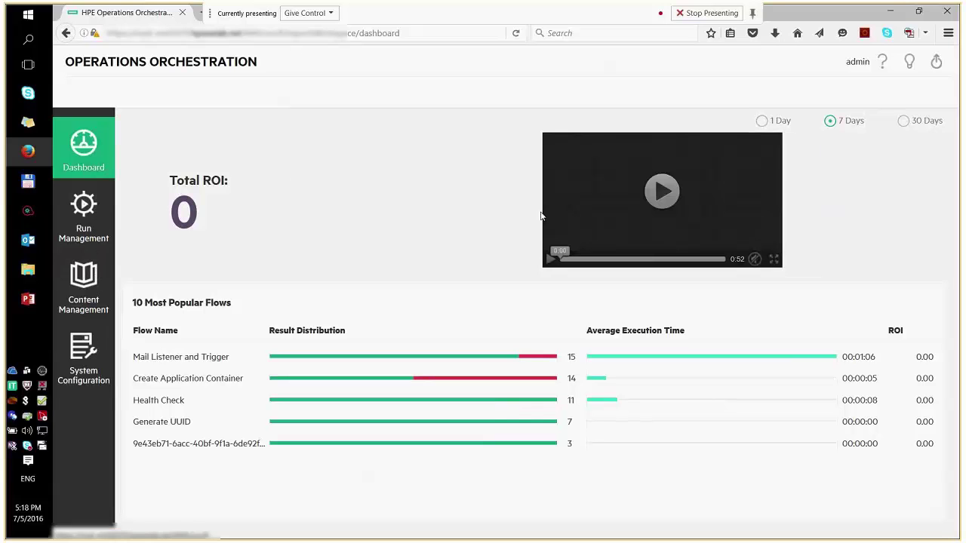
Step: In Run Management's Scheduler, select the Mail Listener and Trigger schedule and edit it
{"action": "left_click", "coordinate": [80, 213]}
{"action": "left_click", "coordinate": [620, 94]}
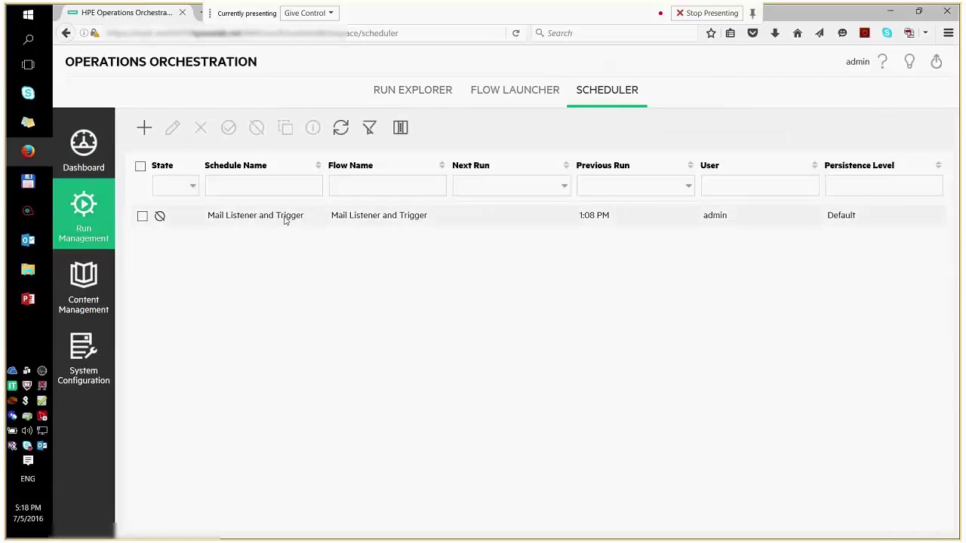
{"action": "left_click", "coordinate": [142, 216]}
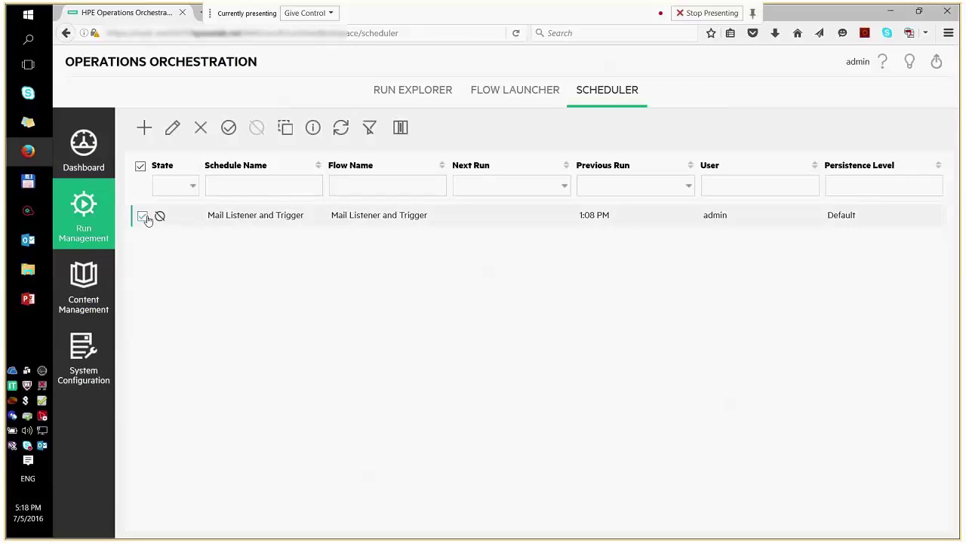
{"action": "left_click", "coordinate": [173, 128]}
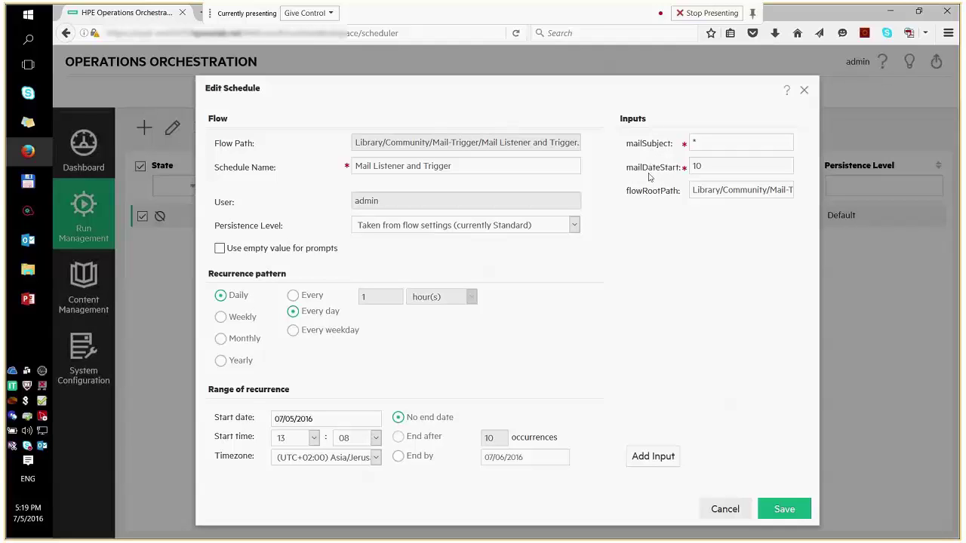
Step: Check the mailSubject value '*' and change mailDateStart from 10 to 15
{"action": "left_click", "coordinate": [708, 144]}
{"action": "left_click", "coordinate": [708, 167]}
{"action": "key", "text": "BackSpace"}
{"action": "type", "text": "5"}
Step: Review the flowRootPath value Library/Community/Mail-Trigger/ by highlighting its parts
{"action": "left_click", "coordinate": [718, 189]}
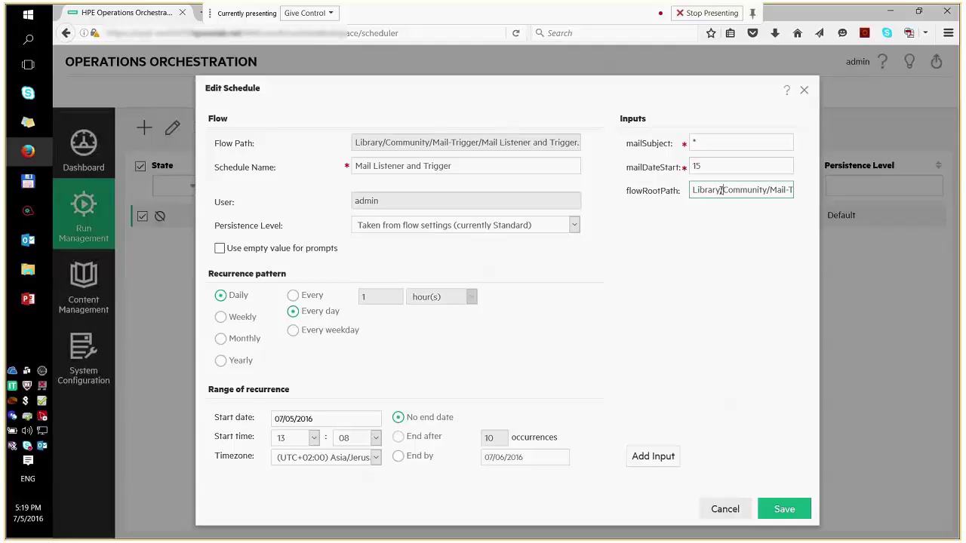
{"action": "left_click_drag", "start_coordinate": [724, 190], "coordinate": [690, 190]}
{"action": "left_click", "coordinate": [723, 191]}
{"action": "left_click_drag", "start_coordinate": [723, 191], "coordinate": [802, 192]}
{"action": "left_click_drag", "start_coordinate": [696, 190], "coordinate": [792, 191]}
{"action": "left_click", "coordinate": [741, 193]}
{"action": "left_click_drag", "start_coordinate": [758, 194], "coordinate": [676, 198]}
{"action": "left_click", "coordinate": [627, 230]}
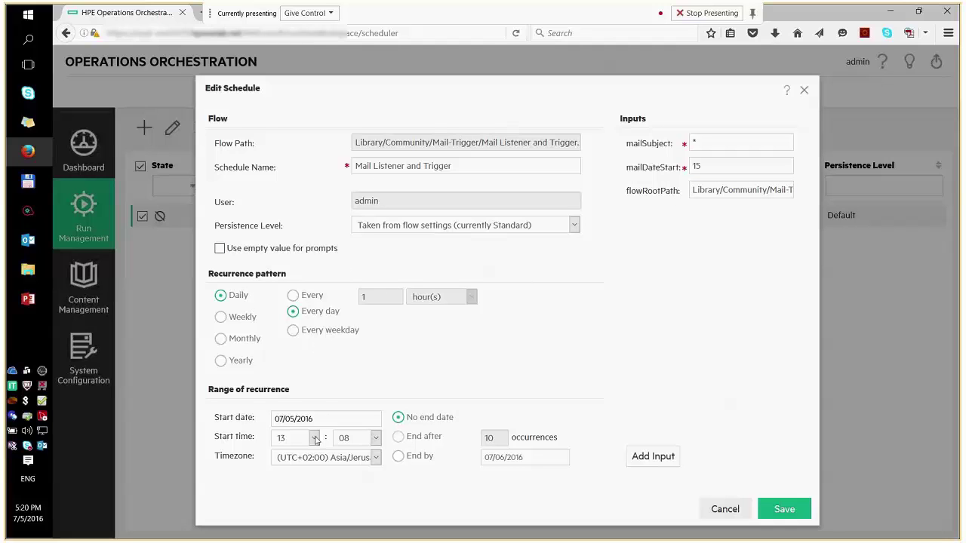
Step: Set the Mail Listener and Trigger schedule's start time to 17:22 and save it
{"action": "left_click", "coordinate": [314, 437]}
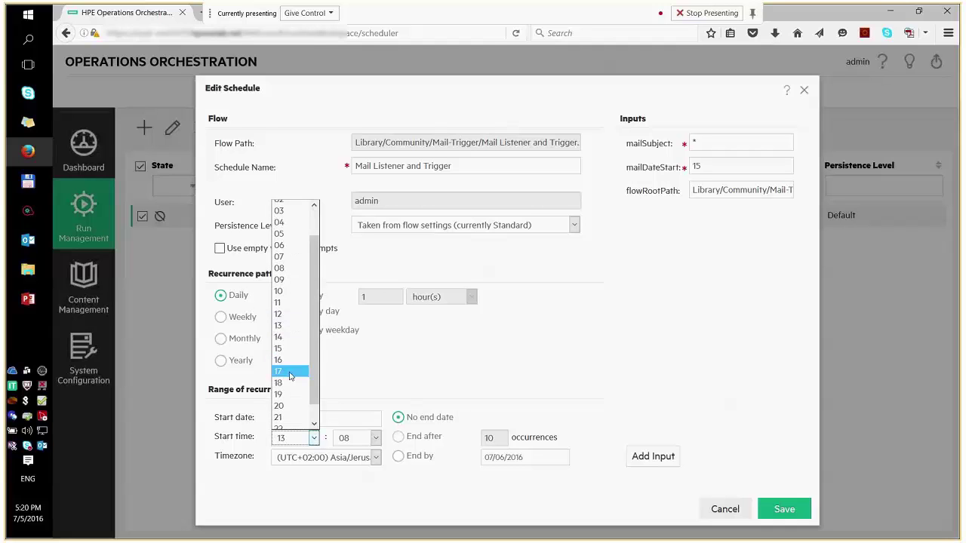
{"action": "left_click", "coordinate": [279, 374]}
{"action": "left_click", "coordinate": [376, 438]}
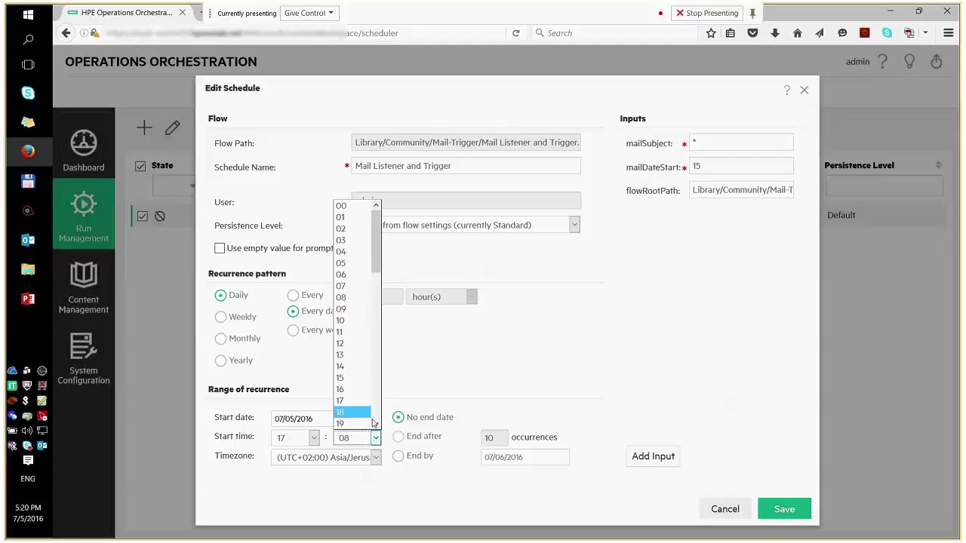
{"action": "scroll", "coordinate": [374, 423], "scroll_direction": "down", "scroll_amount": 1}
{"action": "left_click", "coordinate": [362, 415]}
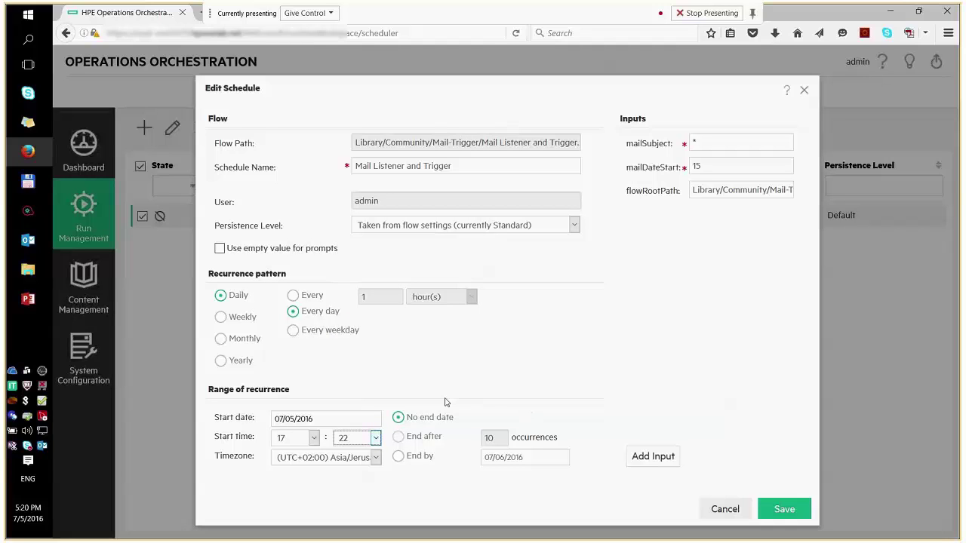
{"action": "left_click", "coordinate": [764, 511]}
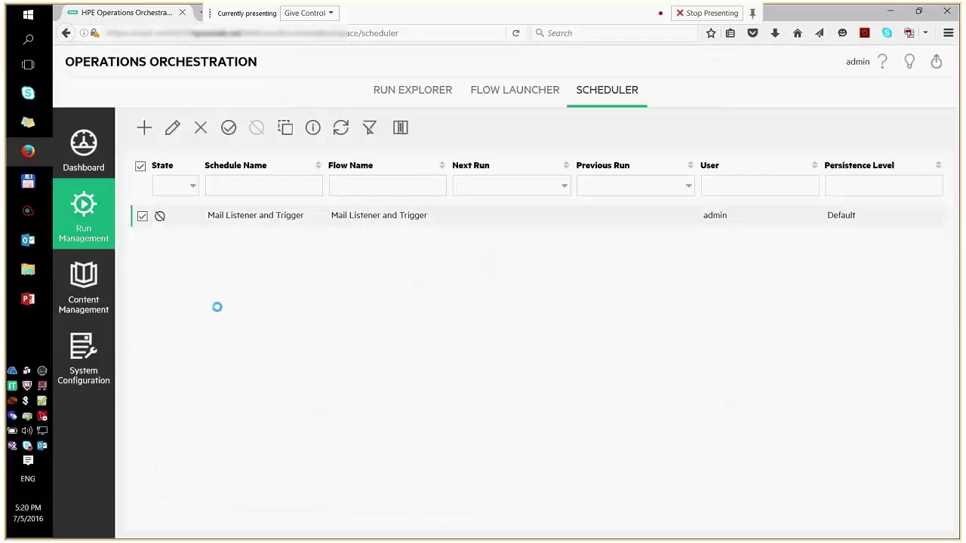
Step: Enable the Mail Listener and Trigger schedule, confirm the warning, and go to the Flow Launcher
{"action": "left_click", "coordinate": [229, 129]}
{"action": "left_click", "coordinate": [592, 226]}
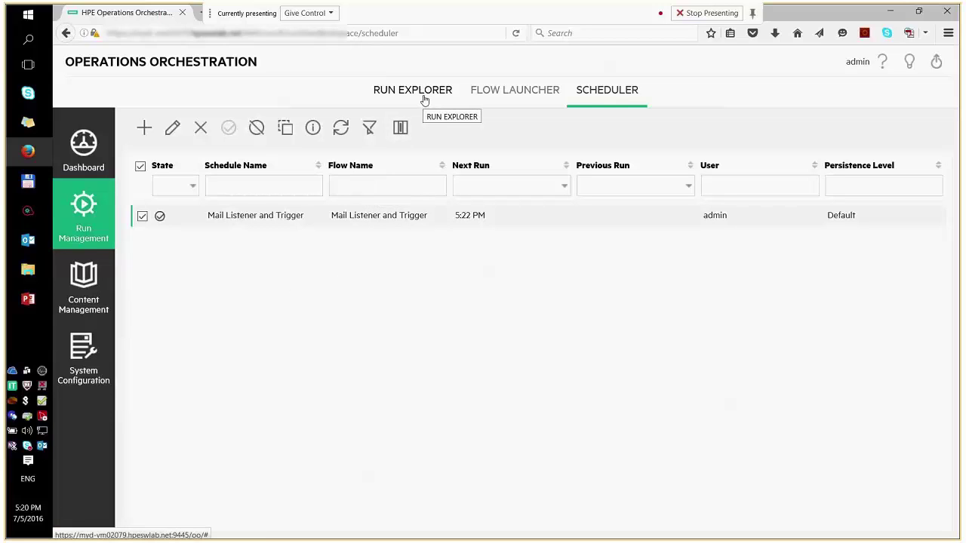
{"action": "left_click", "coordinate": [485, 94]}
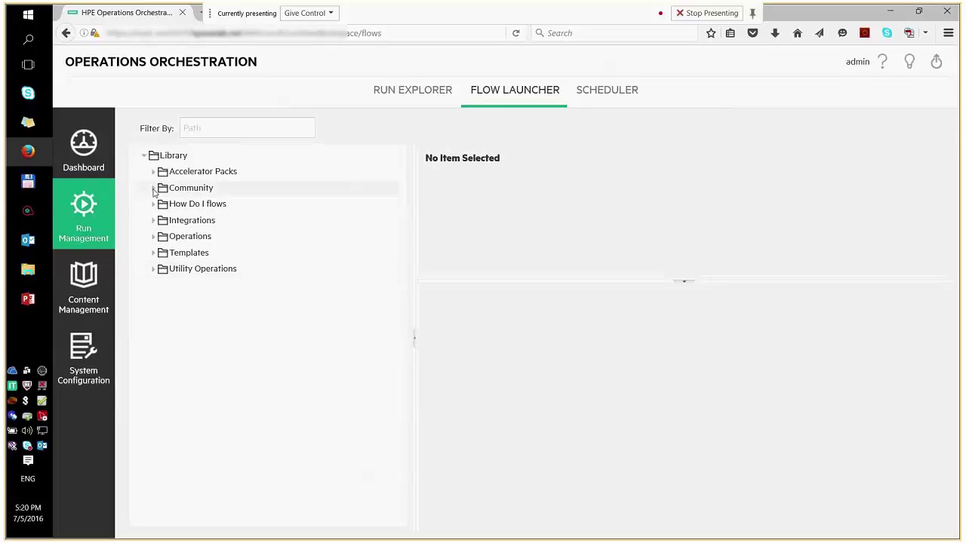
Step: Expand Community > Mail-Trigger and inspect the Mail Listener and Trigger flow's inputs
{"action": "left_click", "coordinate": [154, 189]}
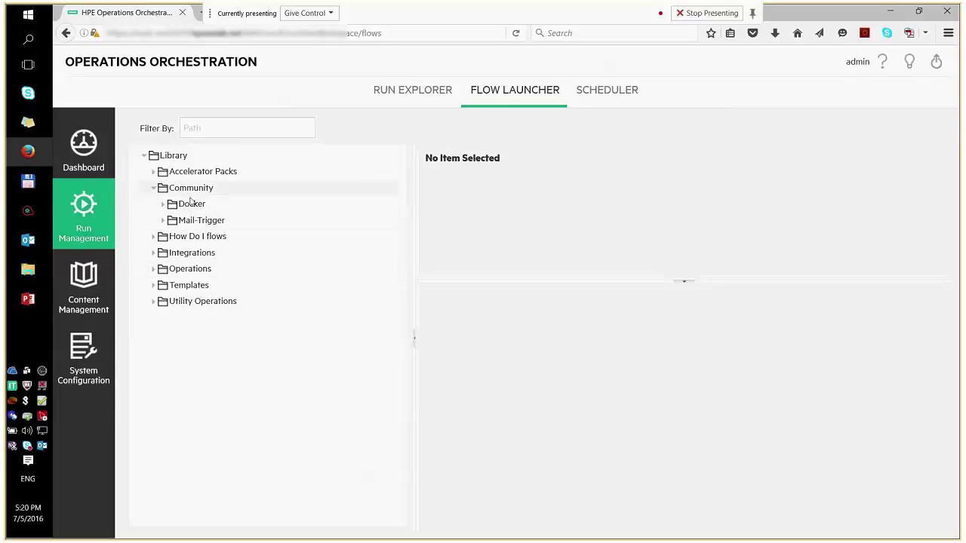
{"action": "left_click", "coordinate": [164, 221]}
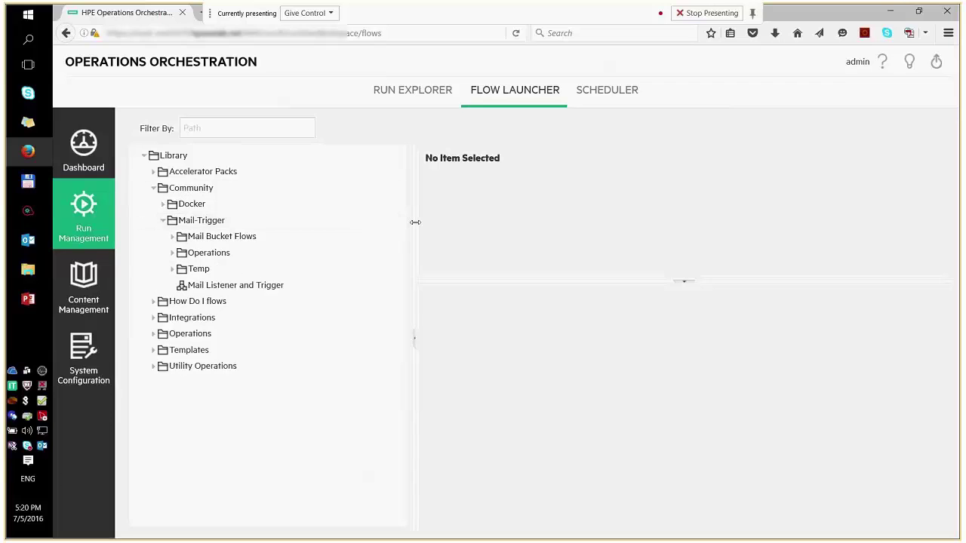
{"action": "left_click_drag", "start_coordinate": [416, 222], "coordinate": [437, 220]}
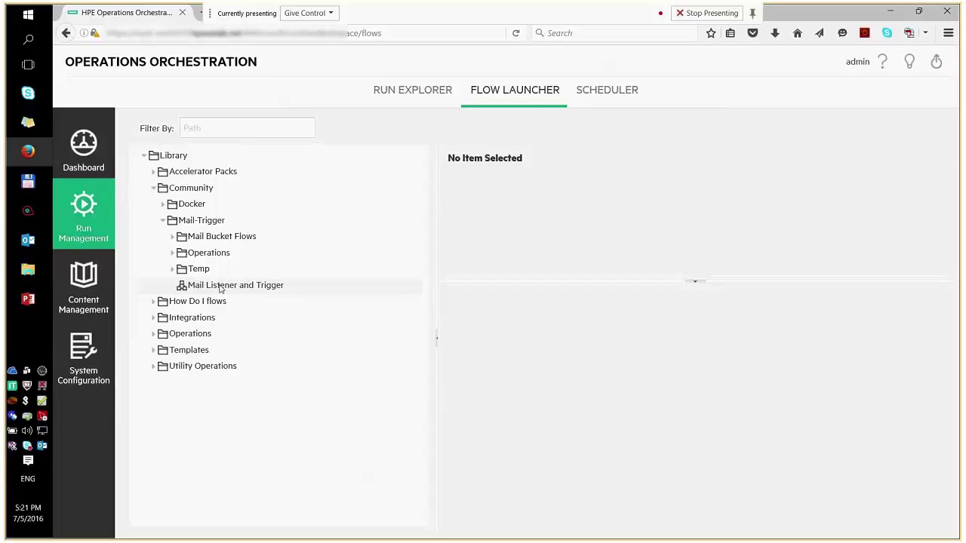
{"action": "left_click", "coordinate": [220, 287]}
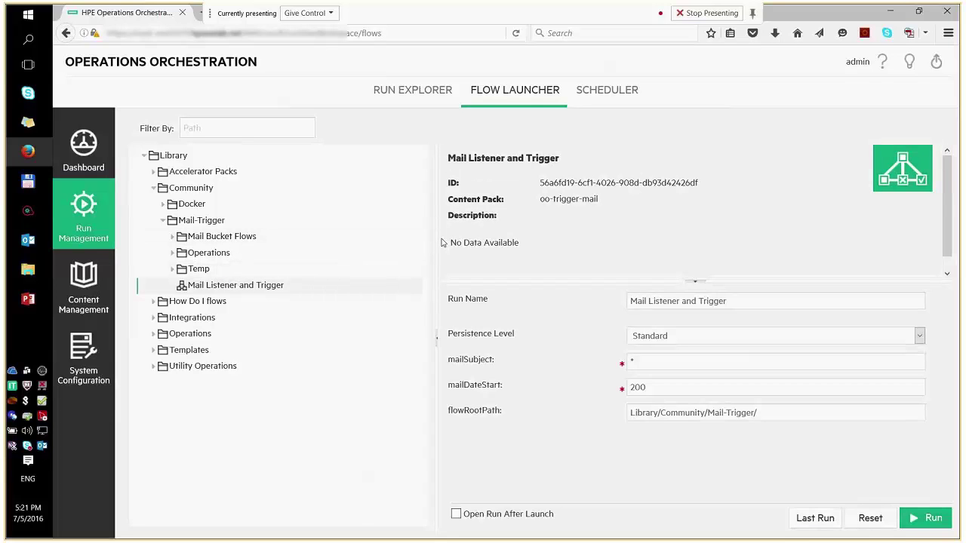
{"action": "left_click_drag", "start_coordinate": [438, 242], "coordinate": [355, 242]}
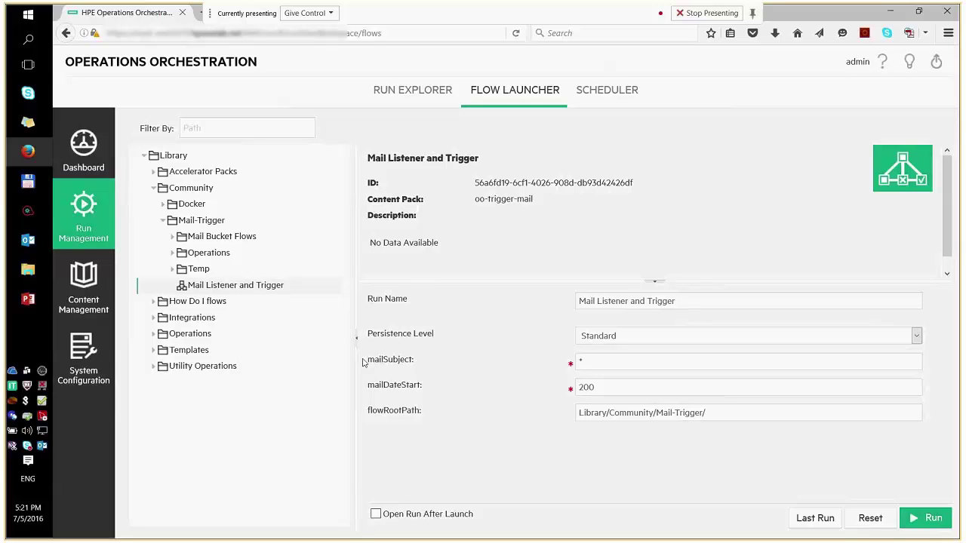
{"action": "left_click_drag", "start_coordinate": [366, 362], "coordinate": [403, 375]}
{"action": "left_click_drag", "start_coordinate": [423, 414], "coordinate": [434, 378]}
{"action": "left_click", "coordinate": [434, 378]}
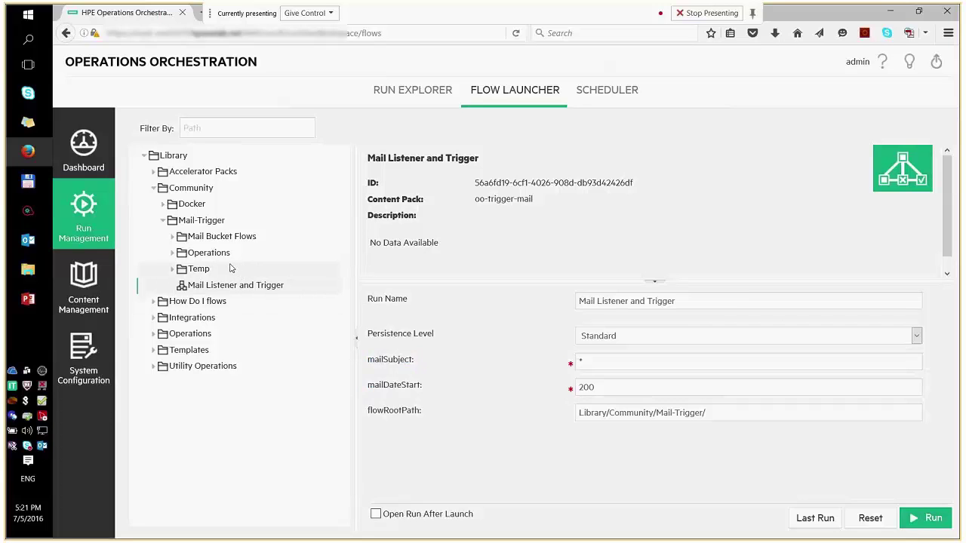
Step: Expand the Operations and Mail Bucket Flows folders and widen the library tree
{"action": "left_click", "coordinate": [173, 253]}
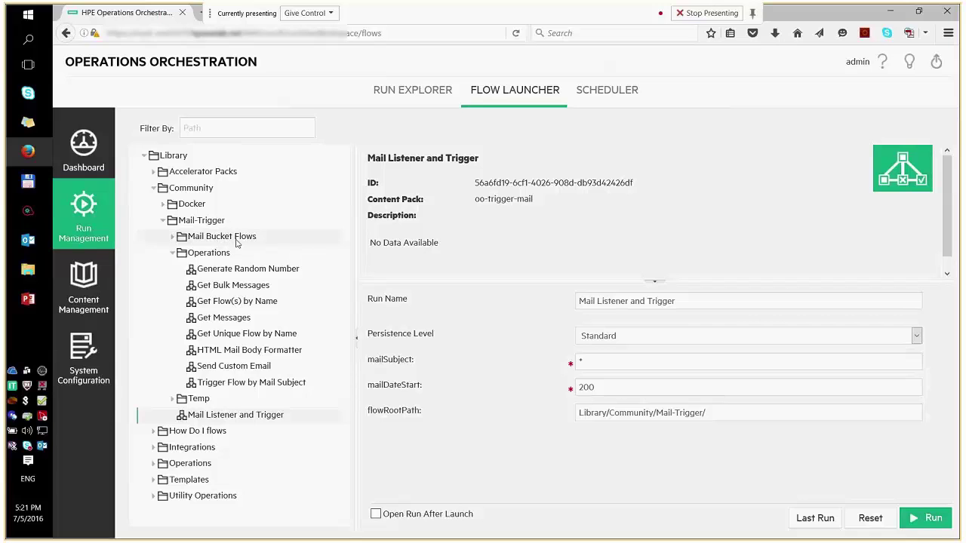
{"action": "left_click", "coordinate": [174, 238]}
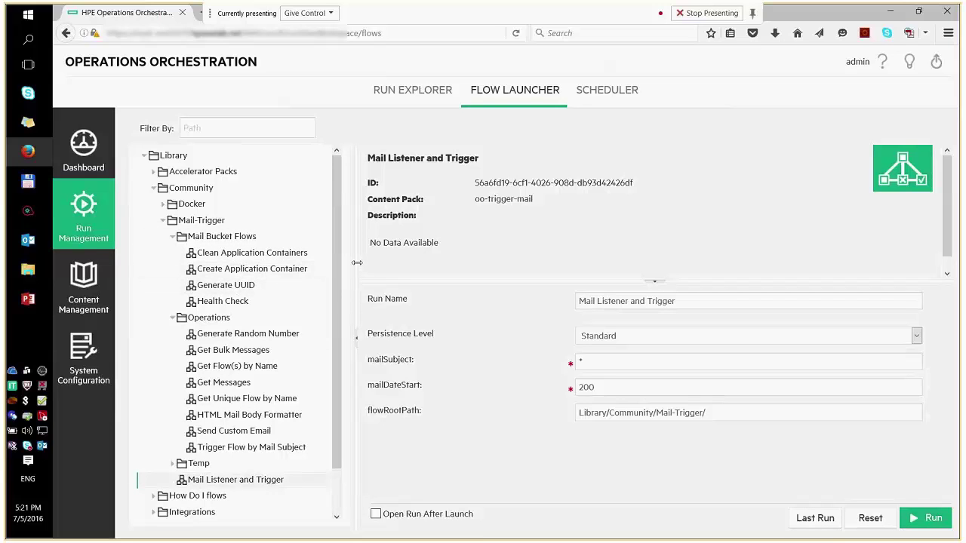
{"action": "left_click_drag", "start_coordinate": [357, 263], "coordinate": [385, 263]}
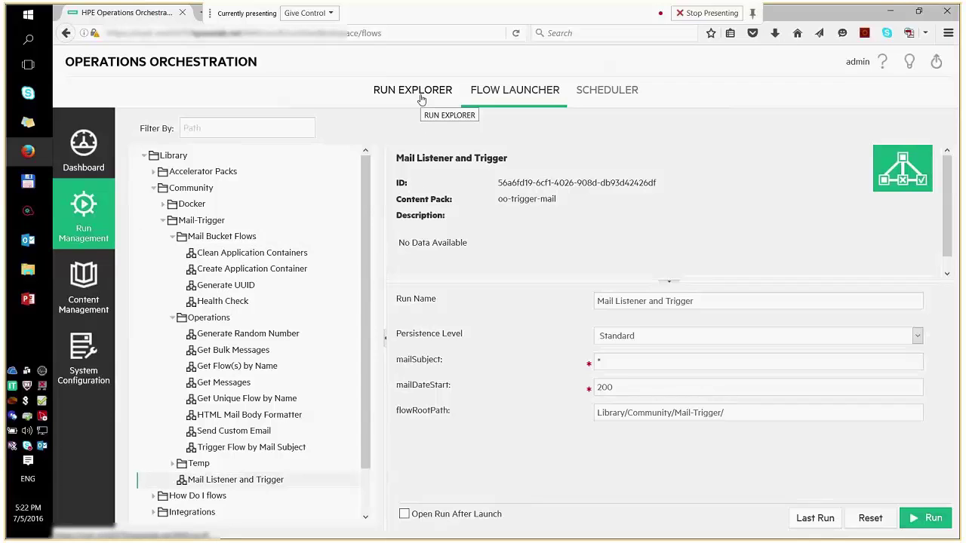
Step: In Run Explorer, view the running Mail Listener and Trigger run's flow graph, then return to the runs list
{"action": "left_click", "coordinate": [422, 100]}
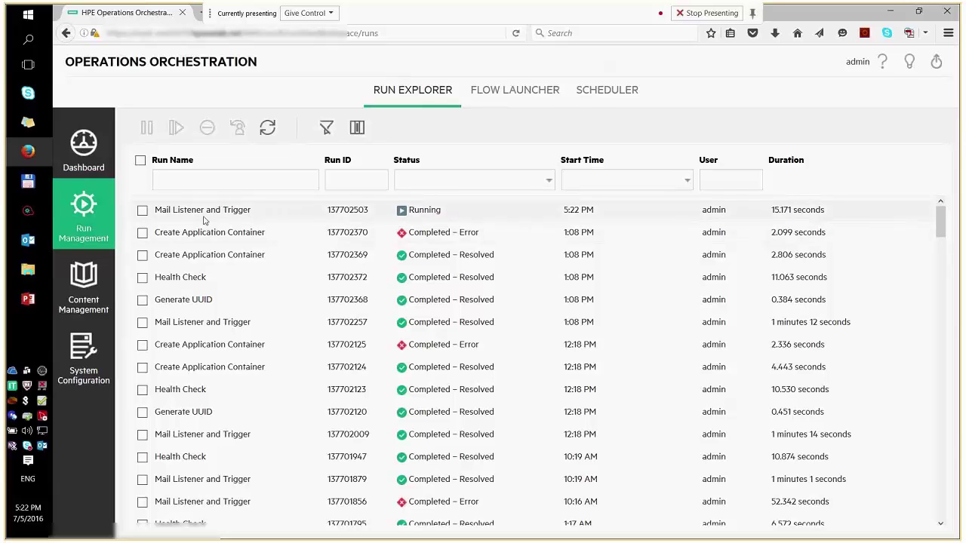
{"action": "left_click", "coordinate": [271, 216]}
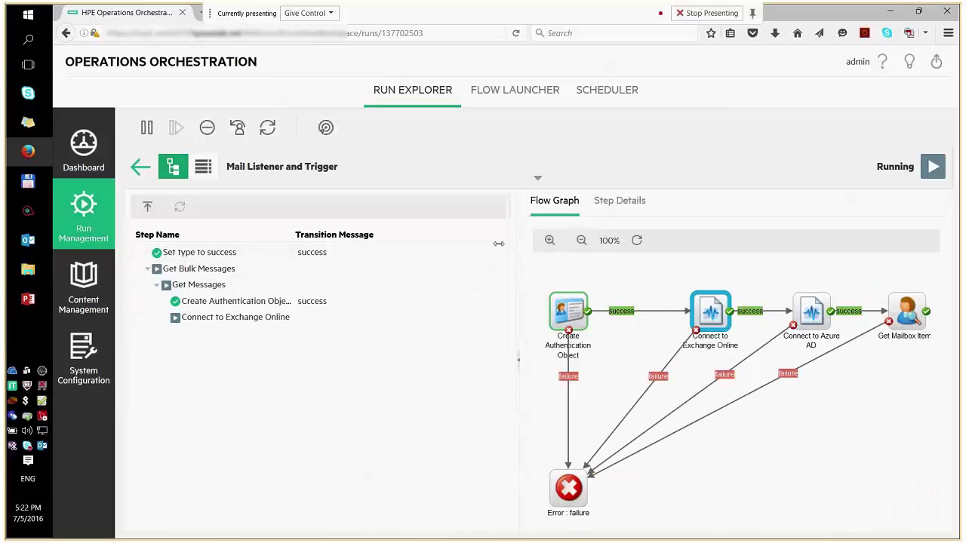
{"action": "left_click_drag", "start_coordinate": [485, 244], "coordinate": [450, 245]}
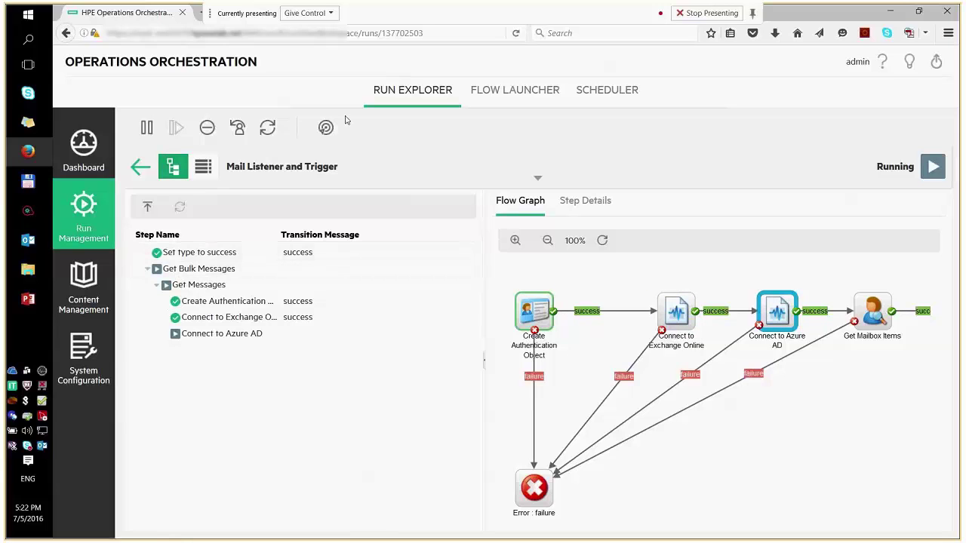
{"action": "left_click", "coordinate": [268, 128]}
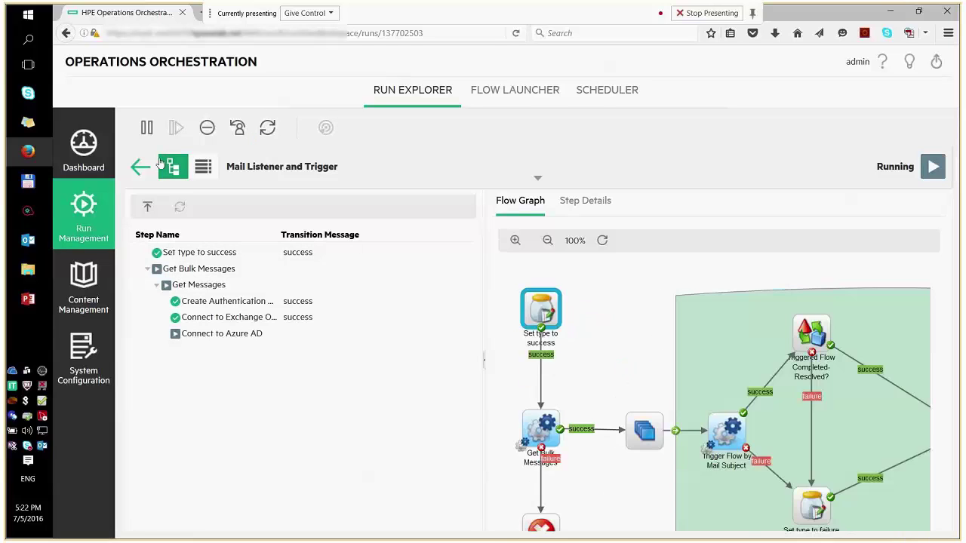
{"action": "left_click", "coordinate": [140, 166]}
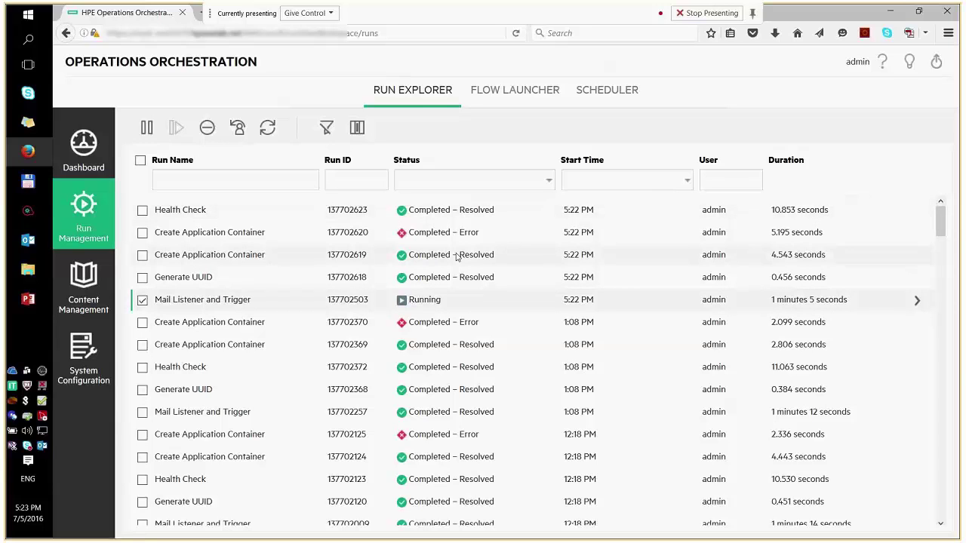
Step: Open the completed Mail Listener and Trigger run and select Send Mail under Lane [4] > Send Custom Email
{"action": "left_click", "coordinate": [240, 304]}
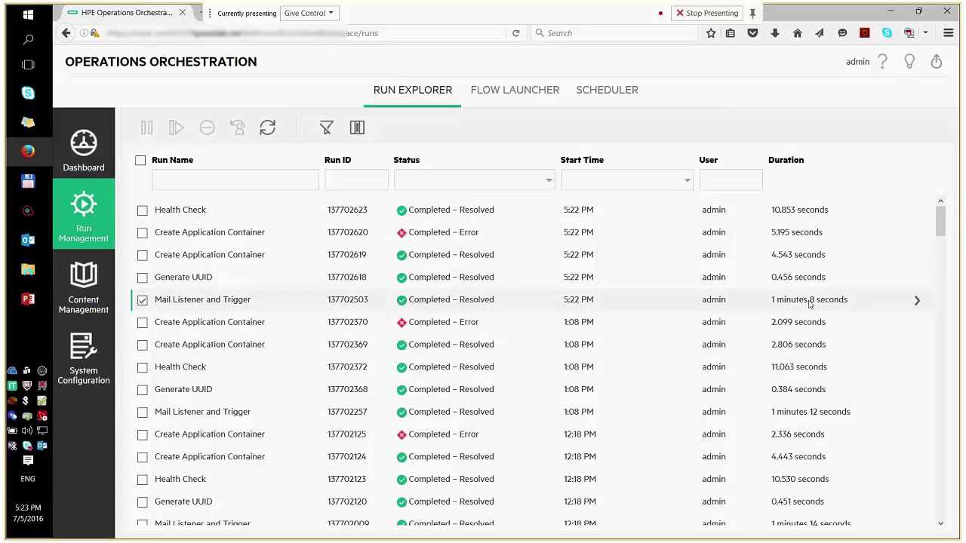
{"action": "double_click", "coordinate": [186, 306]}
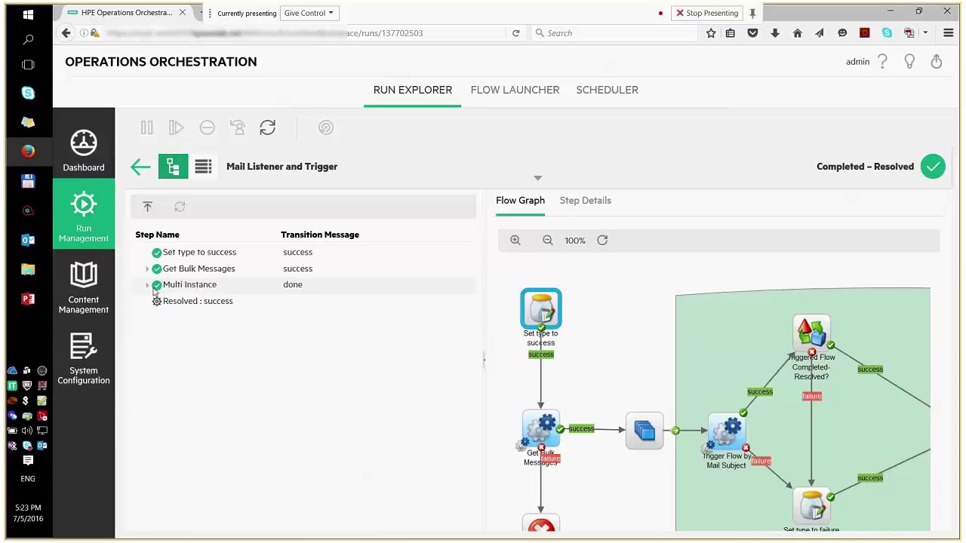
{"action": "left_click", "coordinate": [148, 284]}
{"action": "left_click", "coordinate": [156, 351]}
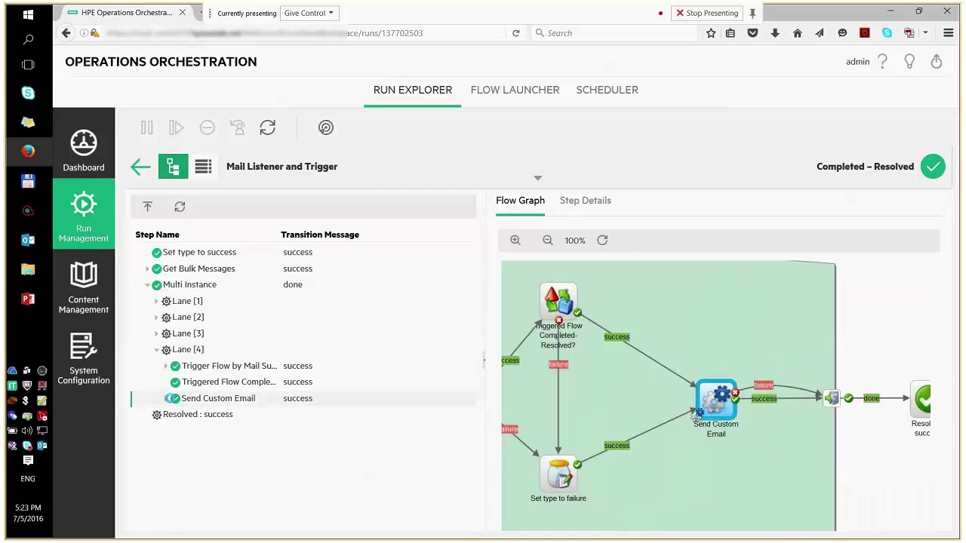
{"action": "left_click", "coordinate": [167, 399]}
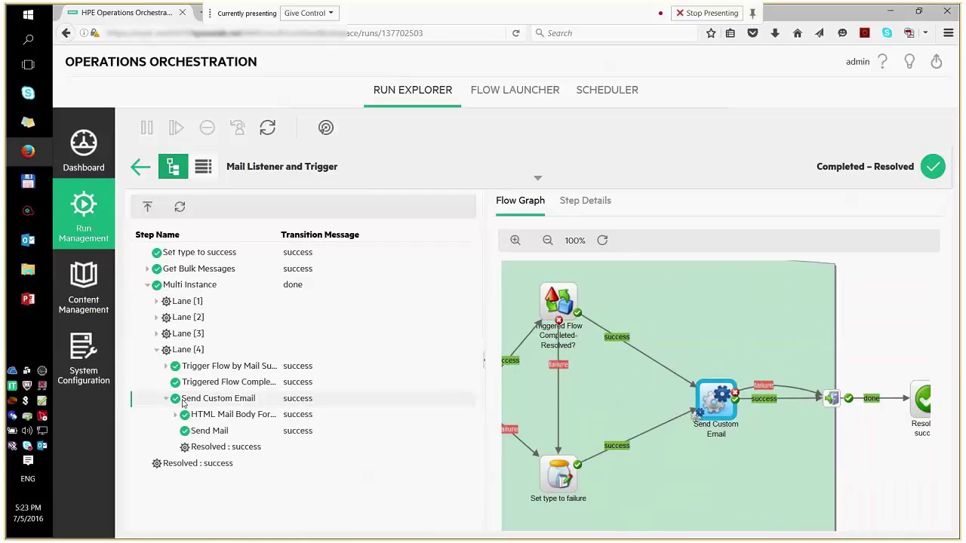
{"action": "left_click", "coordinate": [223, 434]}
Step: Review the Send Mail step's details and inputs, then bring Outlook forward
{"action": "left_click", "coordinate": [575, 205]}
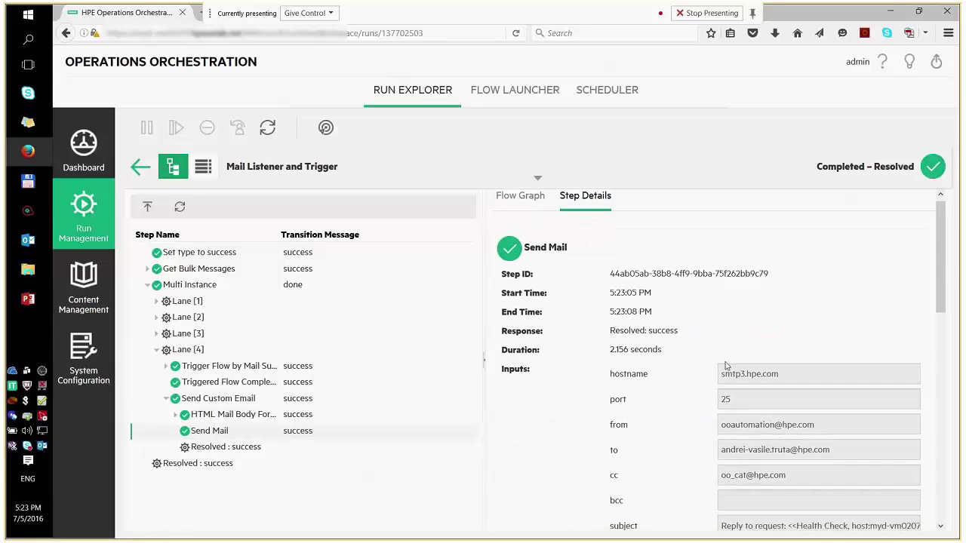
{"action": "scroll", "coordinate": [726, 366], "scroll_direction": "down", "scroll_amount": 5}
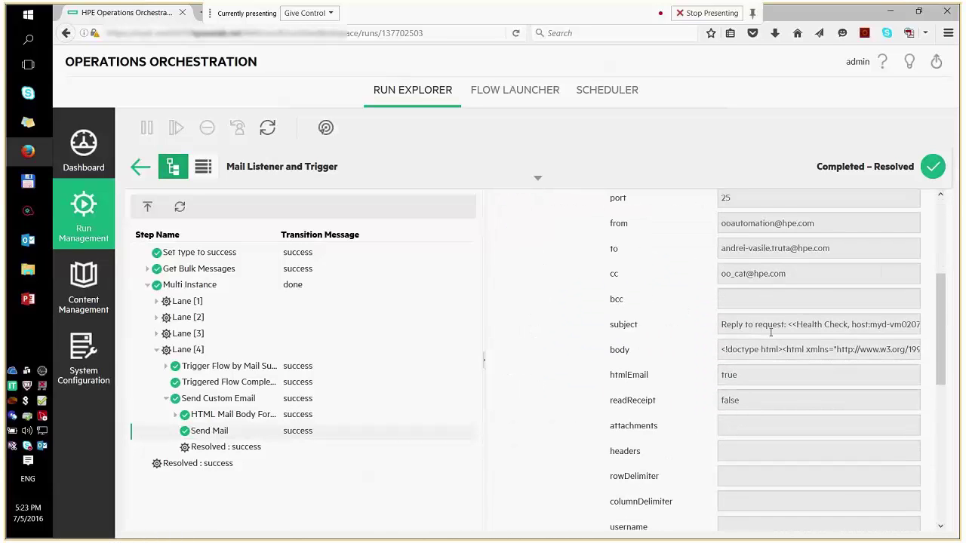
{"action": "scroll", "coordinate": [778, 339], "scroll_direction": "down", "scroll_amount": 2}
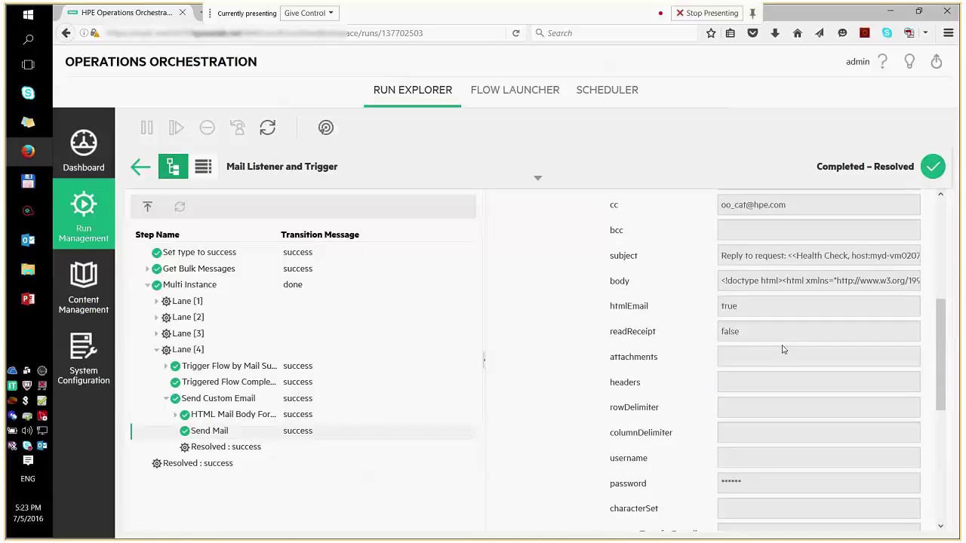
{"action": "scroll", "coordinate": [782, 350], "scroll_direction": "down", "scroll_amount": 5}
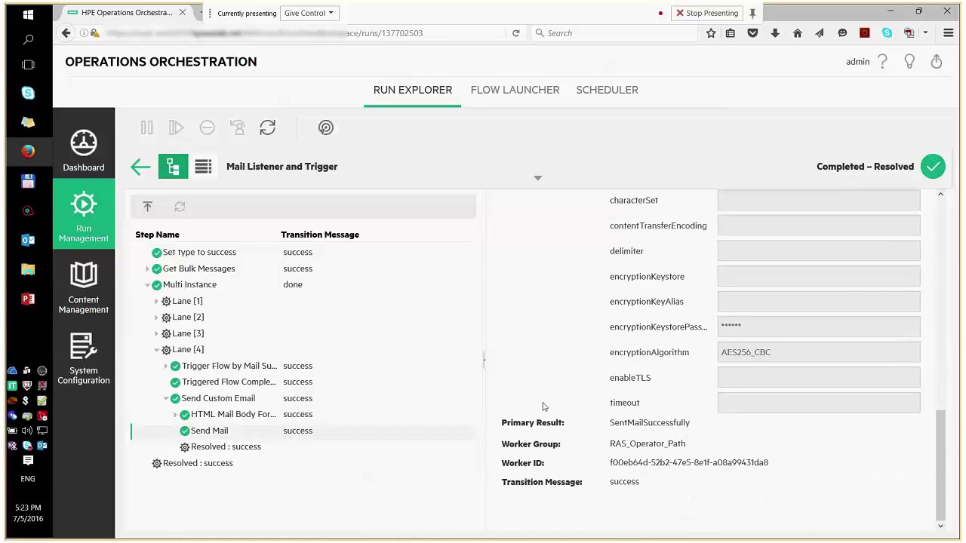
{"action": "left_click", "coordinate": [28, 243]}
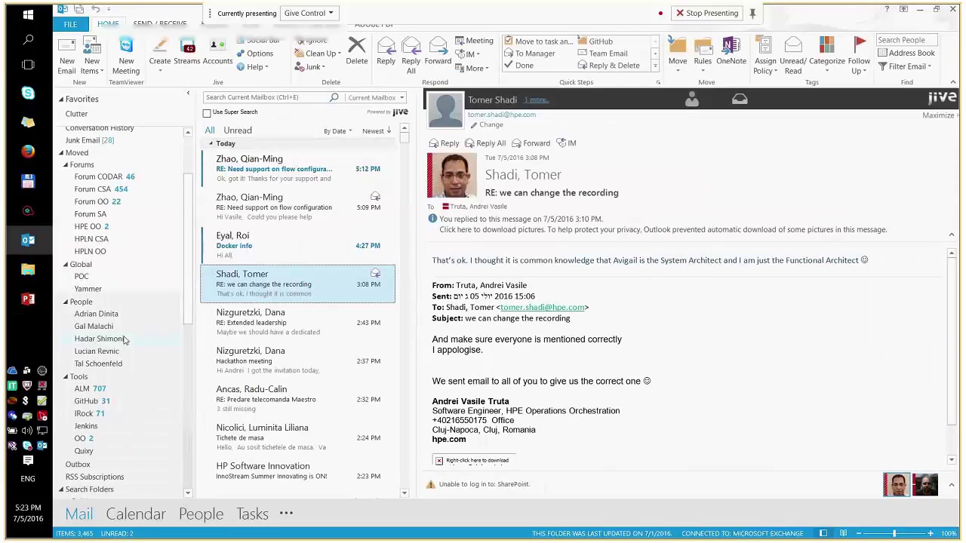
Step: Open the OO mail folder and browse the Generate UUID and Create Application Container replies
{"action": "scroll", "coordinate": [125, 340], "scroll_direction": "down", "scroll_amount": 1}
{"action": "left_click", "coordinate": [79, 408]}
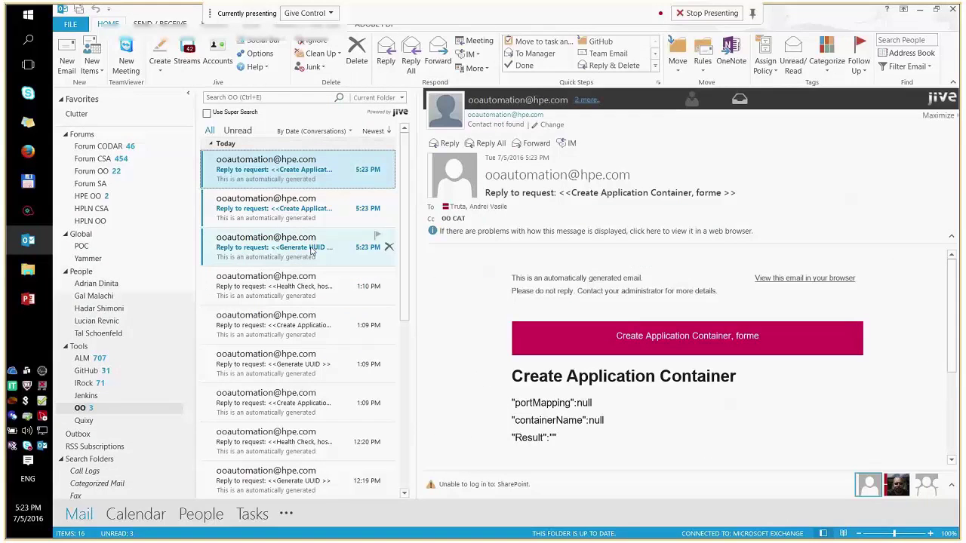
{"action": "left_click", "coordinate": [287, 243]}
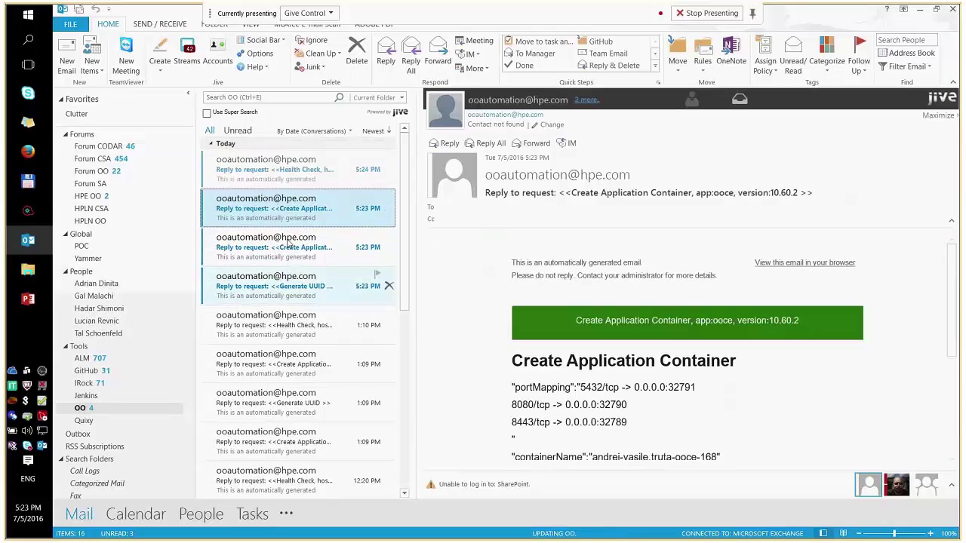
{"action": "left_click", "coordinate": [298, 240]}
{"action": "left_click", "coordinate": [308, 235]}
{"action": "left_click", "coordinate": [309, 284]}
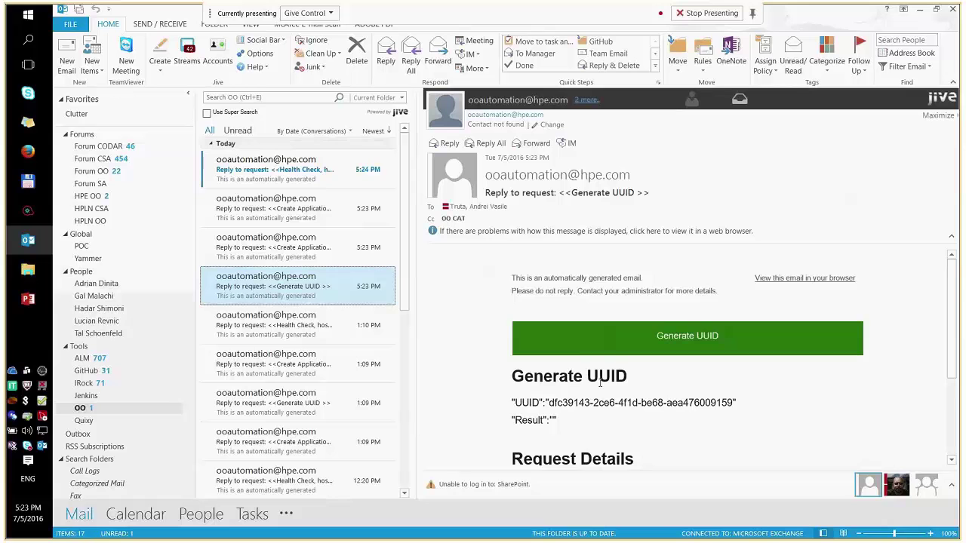
{"action": "scroll", "coordinate": [600, 384], "scroll_direction": "down", "scroll_amount": 2}
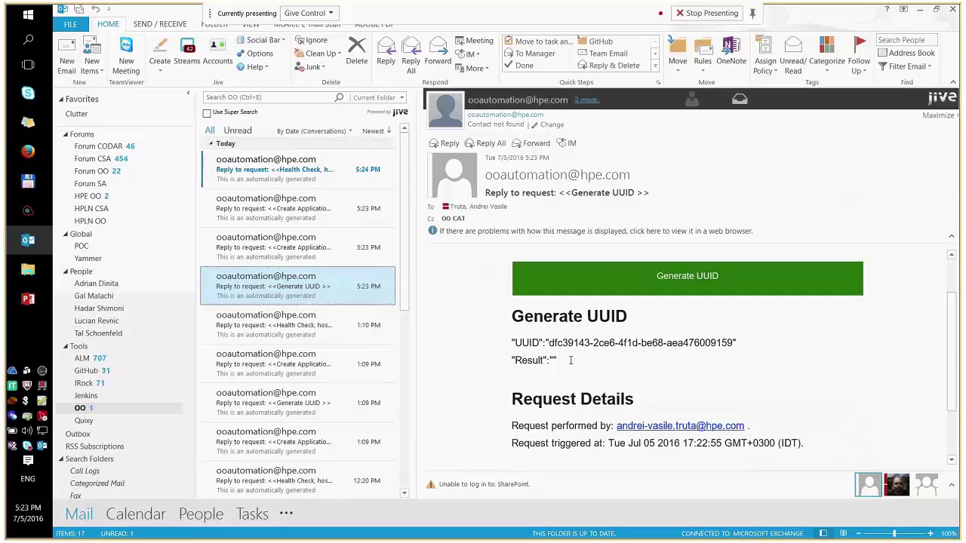
{"action": "left_click", "coordinate": [302, 247]}
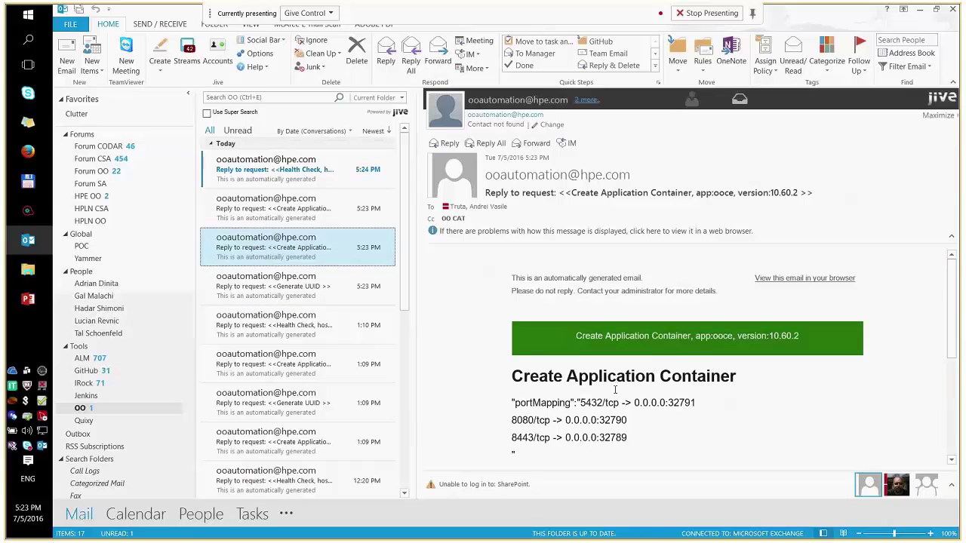
Step: Select the Create Application Container result lines in the email body
{"action": "scroll", "coordinate": [615, 390], "scroll_direction": "down", "scroll_amount": 5}
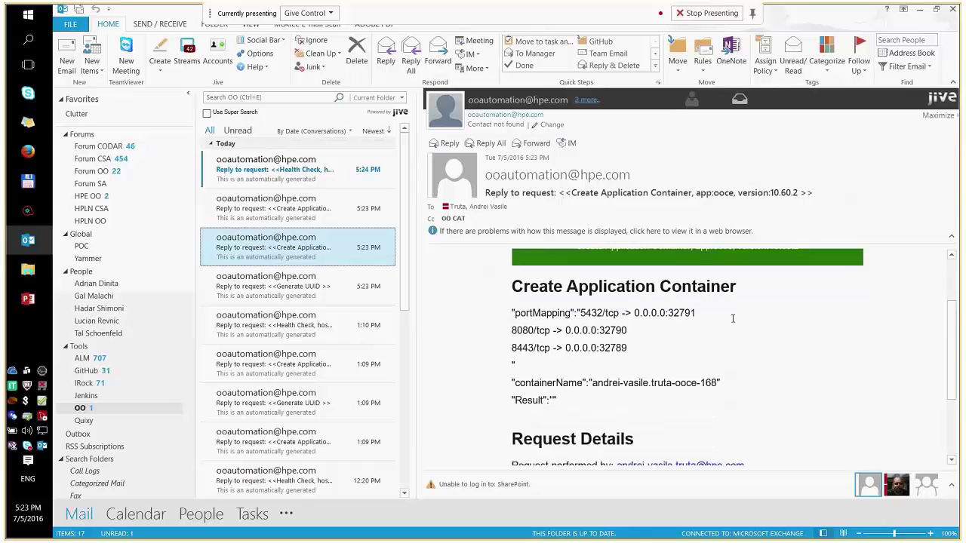
{"action": "scroll", "coordinate": [591, 317], "scroll_direction": "up", "scroll_amount": 3}
{"action": "scroll", "coordinate": [629, 354], "scroll_direction": "down", "scroll_amount": 1}
{"action": "left_click", "coordinate": [630, 363]}
{"action": "left_click_drag", "start_coordinate": [566, 406], "coordinate": [514, 308]}
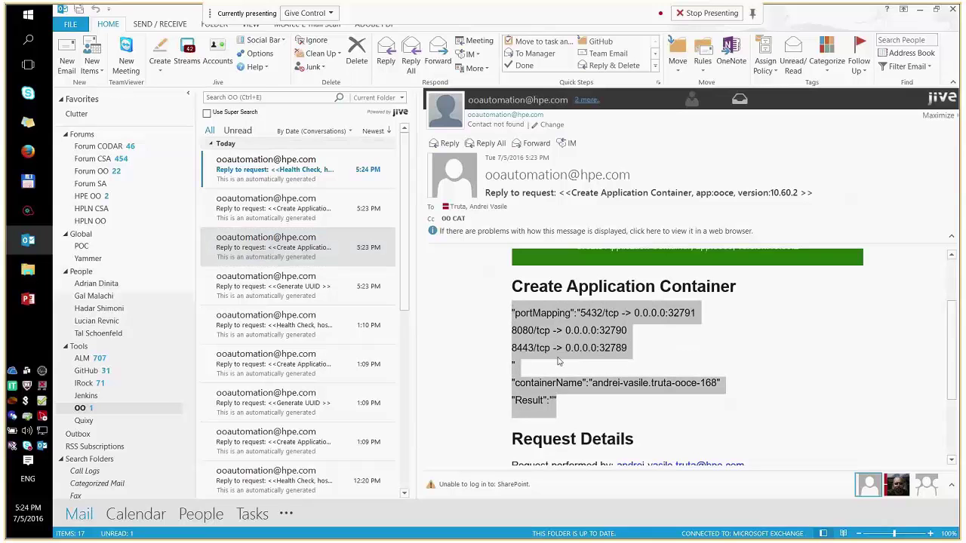
{"action": "left_click", "coordinate": [568, 401]}
{"action": "left_click_drag", "start_coordinate": [567, 403], "coordinate": [509, 313]}
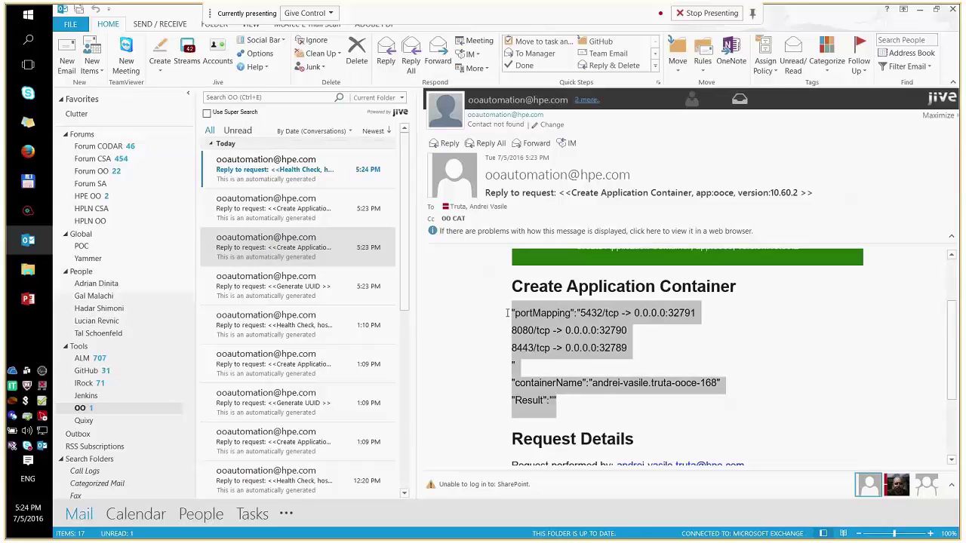
{"action": "left_click", "coordinate": [572, 367]}
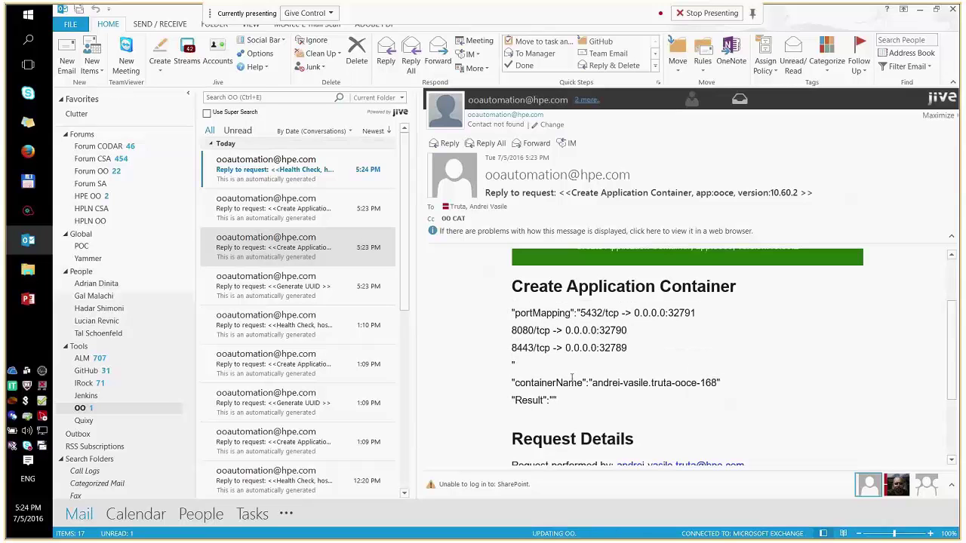
{"action": "scroll", "coordinate": [572, 375], "scroll_direction": "up", "scroll_amount": 1}
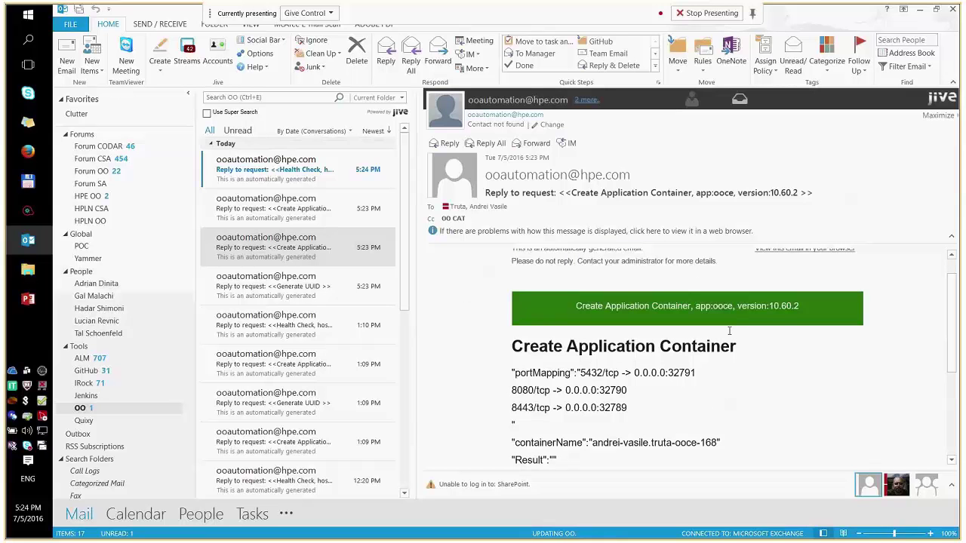
Step: Highlight the banner title, Create Application Container heading, portMapping-to-Result lines and Request Details
{"action": "left_click_drag", "start_coordinate": [806, 307], "coordinate": [565, 304]}
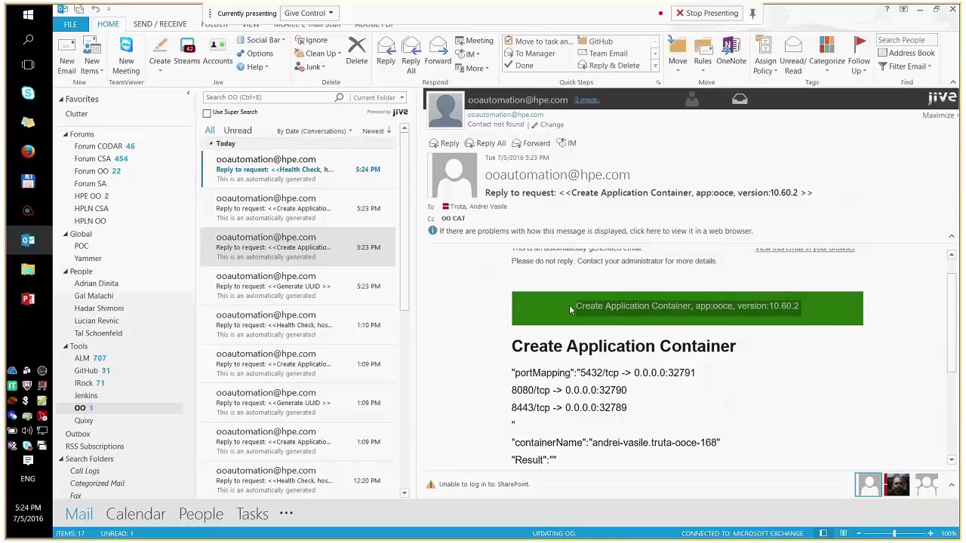
{"action": "scroll", "coordinate": [587, 382], "scroll_direction": "down", "scroll_amount": 2}
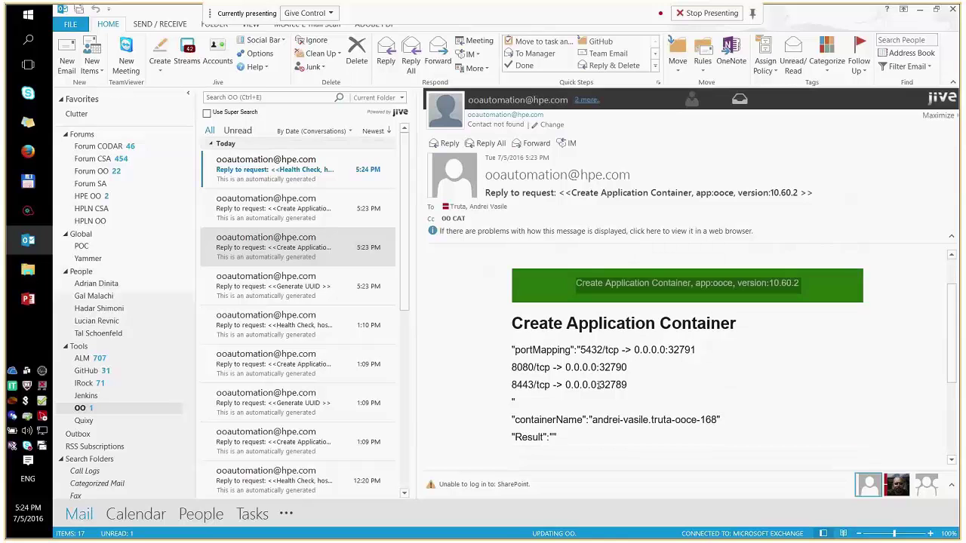
{"action": "left_click_drag", "start_coordinate": [731, 289], "coordinate": [513, 289]}
{"action": "left_click", "coordinate": [573, 402]}
{"action": "left_click_drag", "start_coordinate": [573, 403], "coordinate": [512, 313]}
{"action": "scroll", "coordinate": [596, 396], "scroll_direction": "down", "scroll_amount": 3}
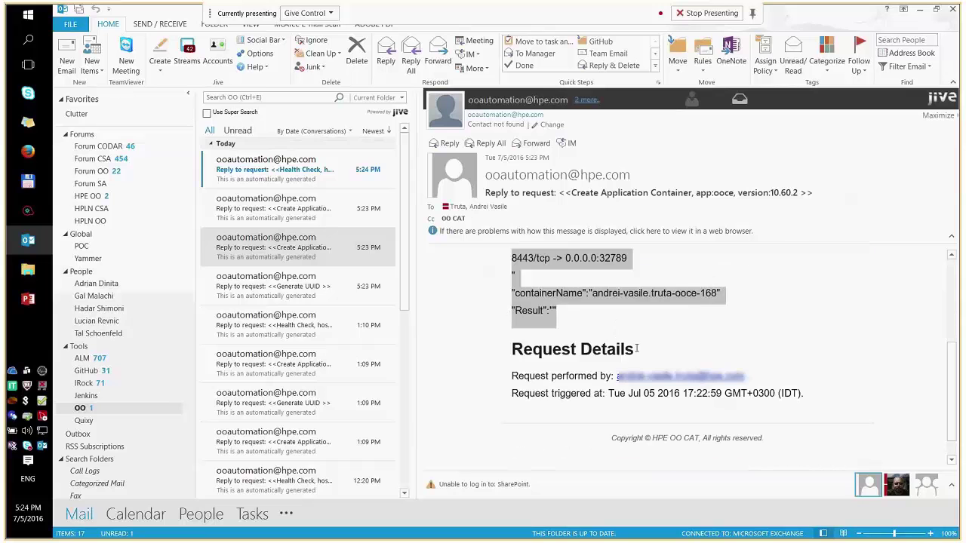
{"action": "left_click_drag", "start_coordinate": [641, 350], "coordinate": [809, 398]}
{"action": "left_click", "coordinate": [530, 379]}
{"action": "left_click", "coordinate": [809, 397]}
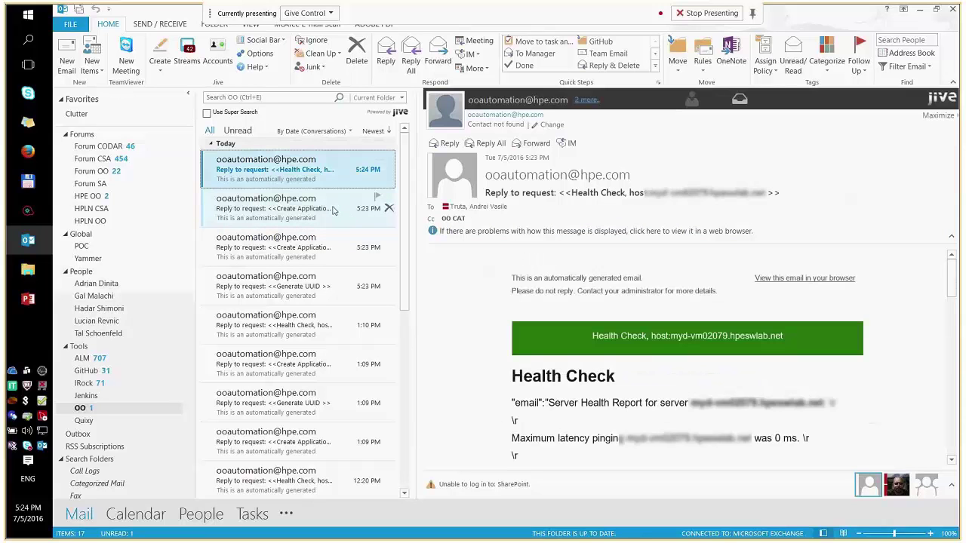
Step: Read the 'Create Application Container, forme' reply with null portMapping and containerName, then show PowerPoint previews
{"action": "left_click", "coordinate": [340, 211]}
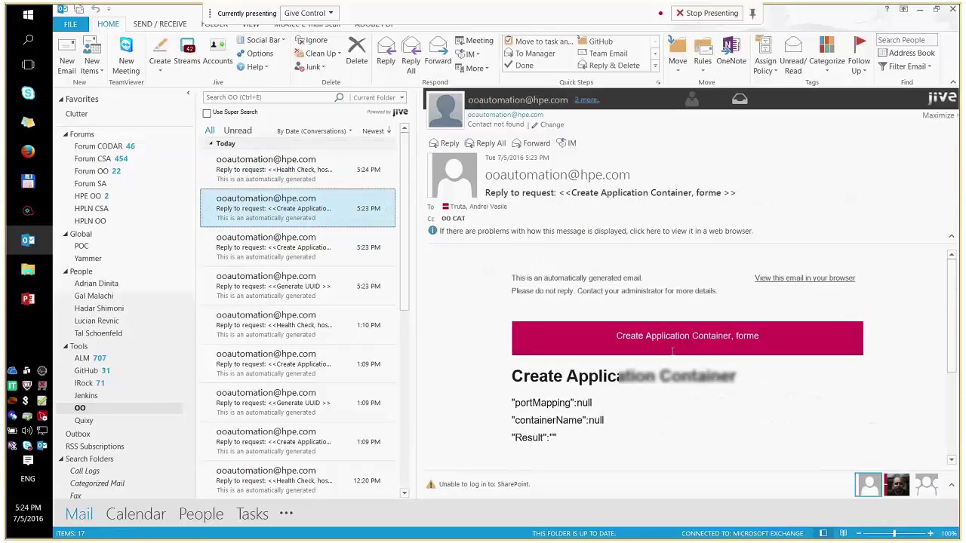
{"action": "scroll", "coordinate": [673, 358], "scroll_direction": "down", "scroll_amount": 2}
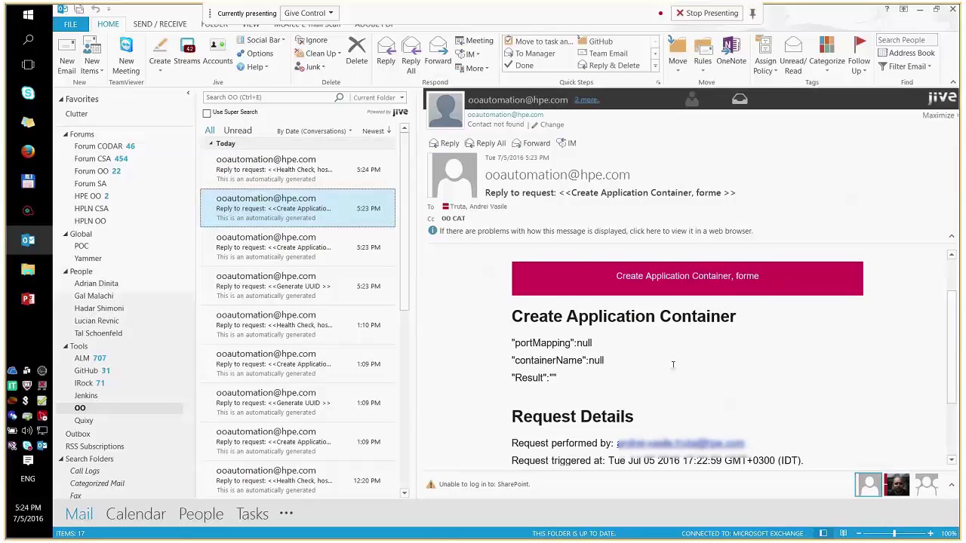
{"action": "scroll", "coordinate": [673, 357], "scroll_direction": "down", "scroll_amount": 3}
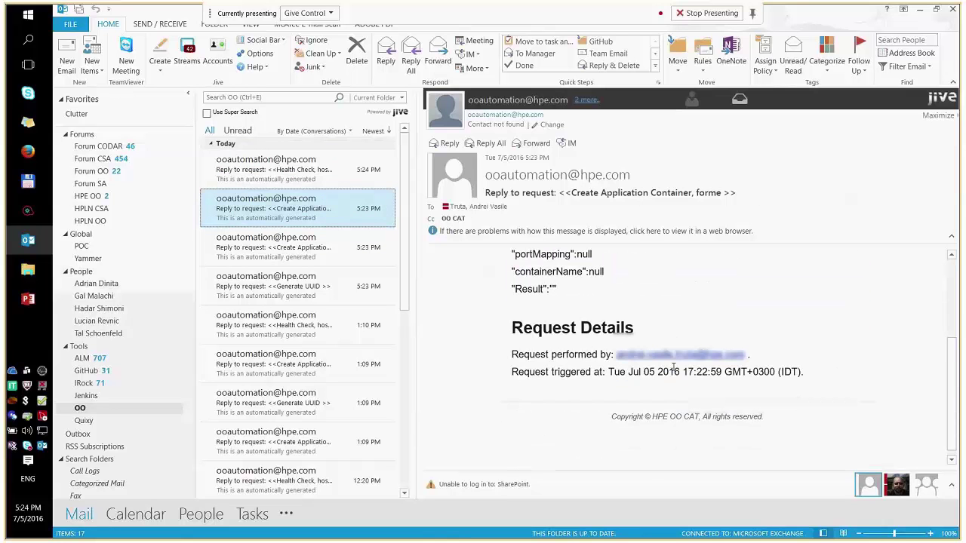
{"action": "scroll", "coordinate": [675, 368], "scroll_direction": "up", "scroll_amount": 5}
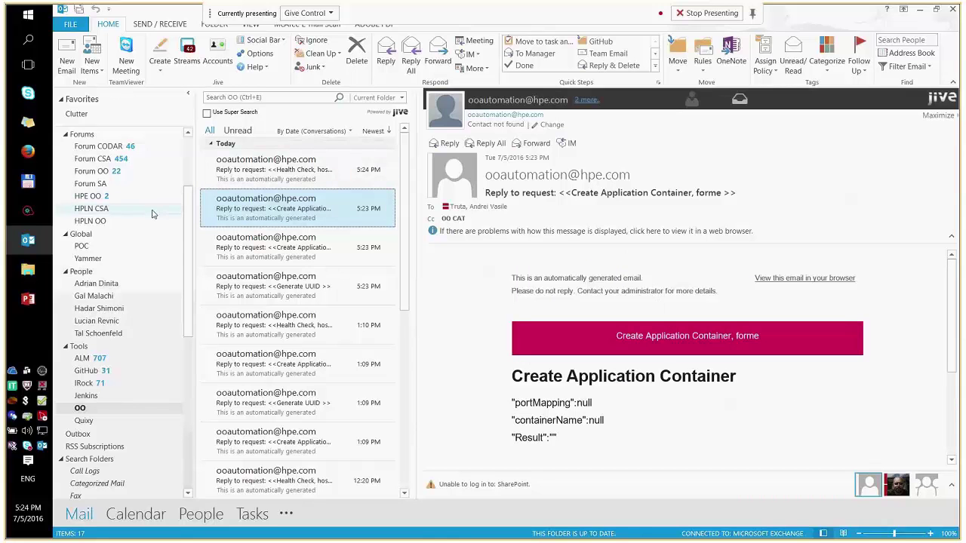
{"action": "left_click", "coordinate": [44, 295]}
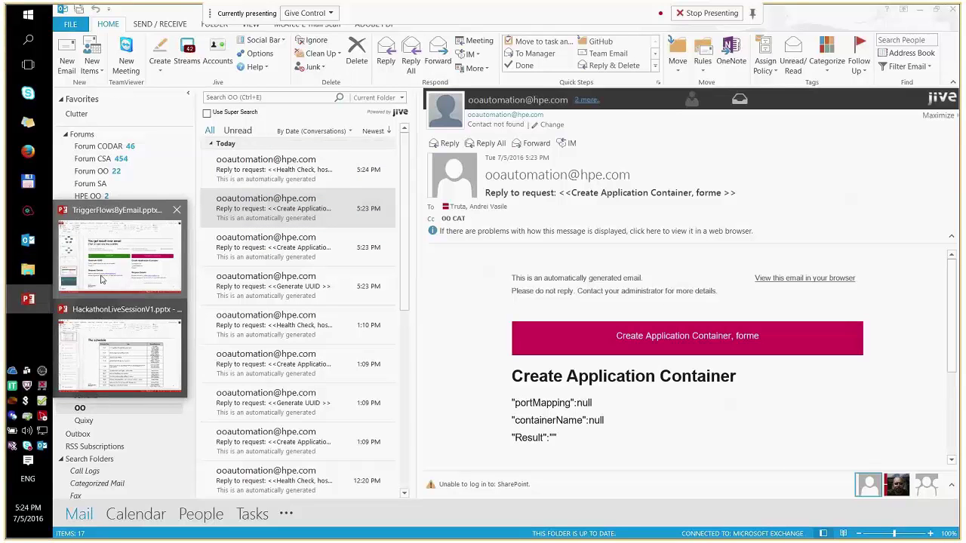
Step: Bring up TriggerFlowsByEmail.pptx and briefly present slide 9, the Thank you slide
{"action": "left_click", "coordinate": [102, 280]}
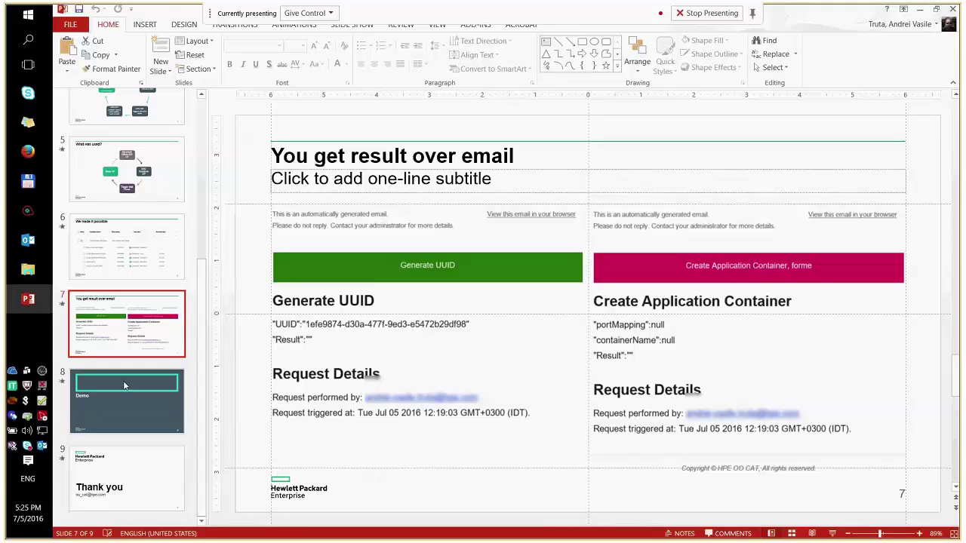
{"action": "left_click", "coordinate": [119, 459]}
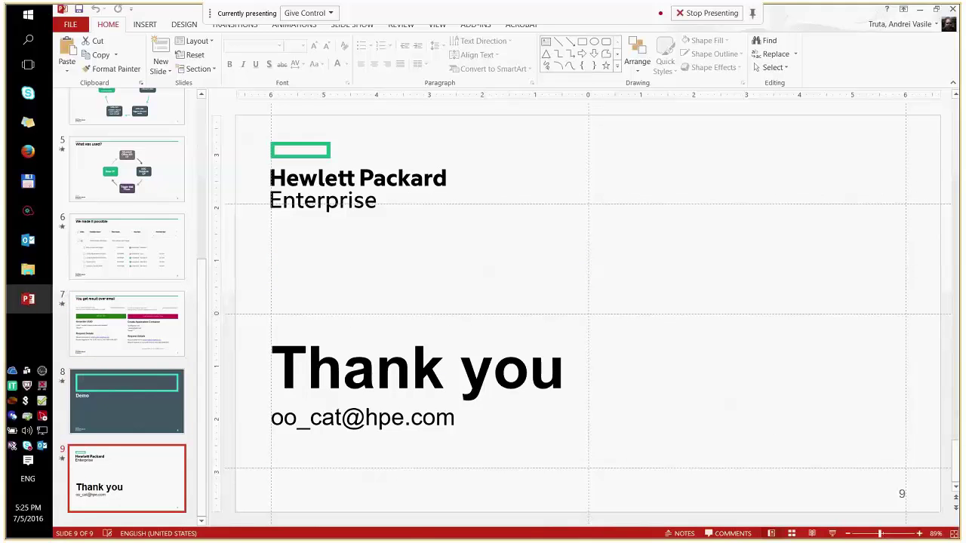
{"action": "key", "text": "shift+F5"}
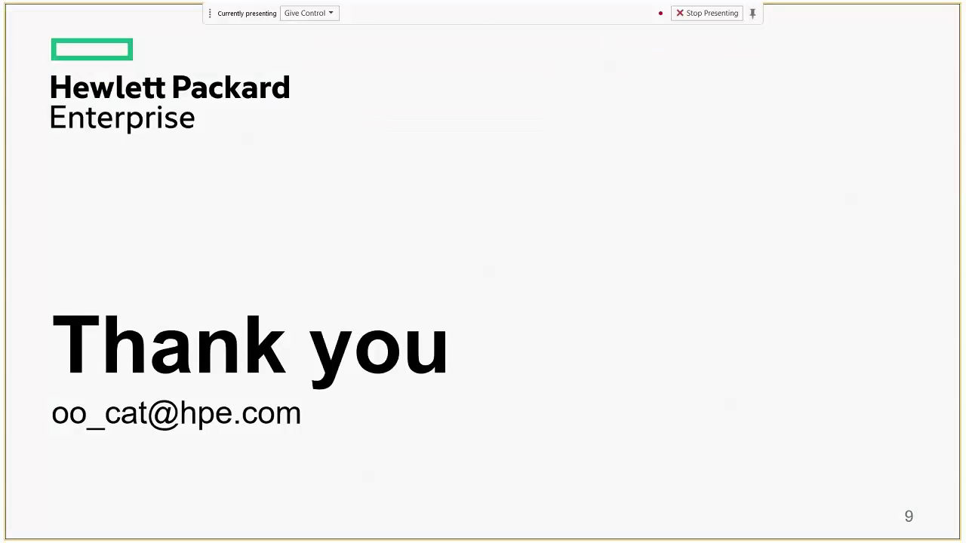
{"action": "key", "text": "Escape"}
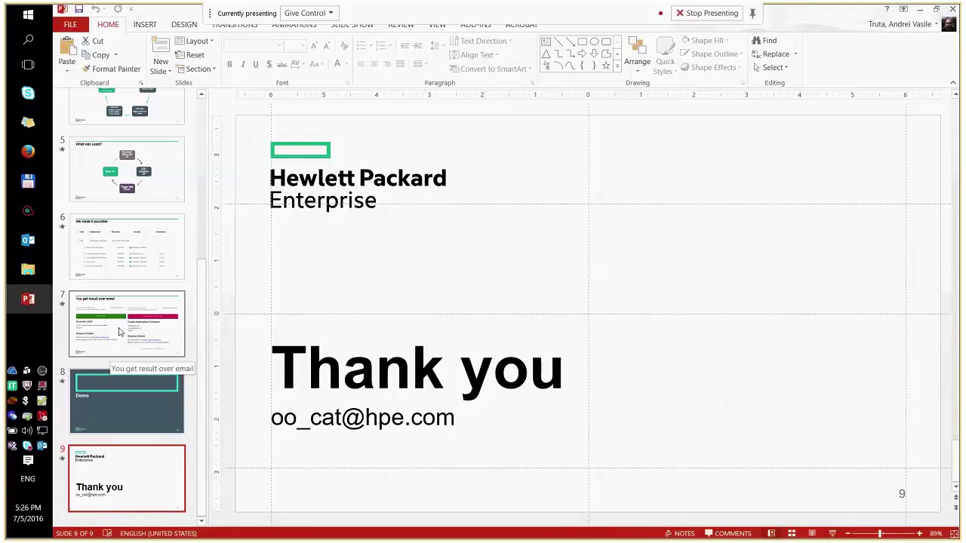
Step: Go to slide 4, 'Is it possible?', and present it full screen with Shift+F5
{"action": "scroll", "coordinate": [118, 330], "scroll_direction": "up", "scroll_amount": 1}
{"action": "scroll", "coordinate": [118, 330], "scroll_direction": "up", "scroll_amount": 1}
{"action": "left_click", "coordinate": [153, 173]}
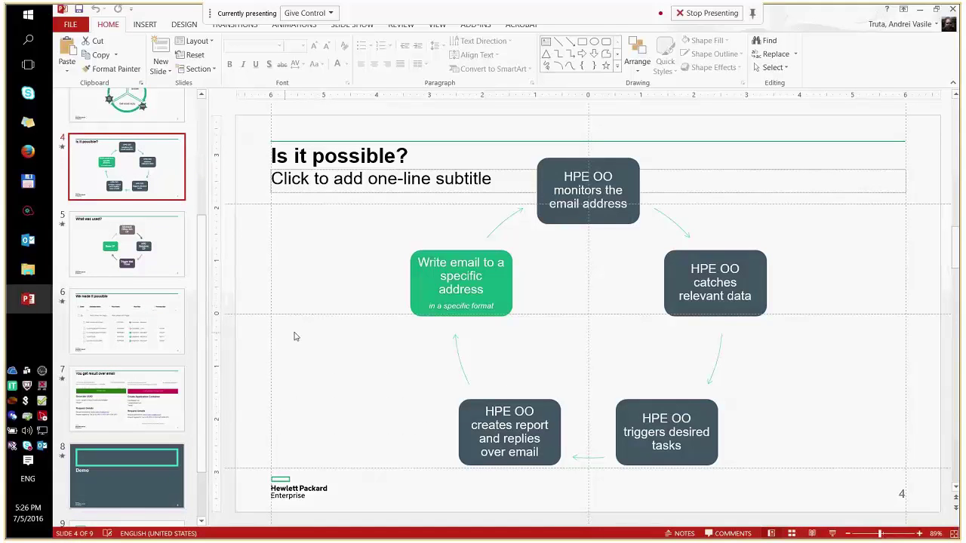
{"action": "scroll", "coordinate": [295, 337], "scroll_direction": "up", "scroll_amount": 1}
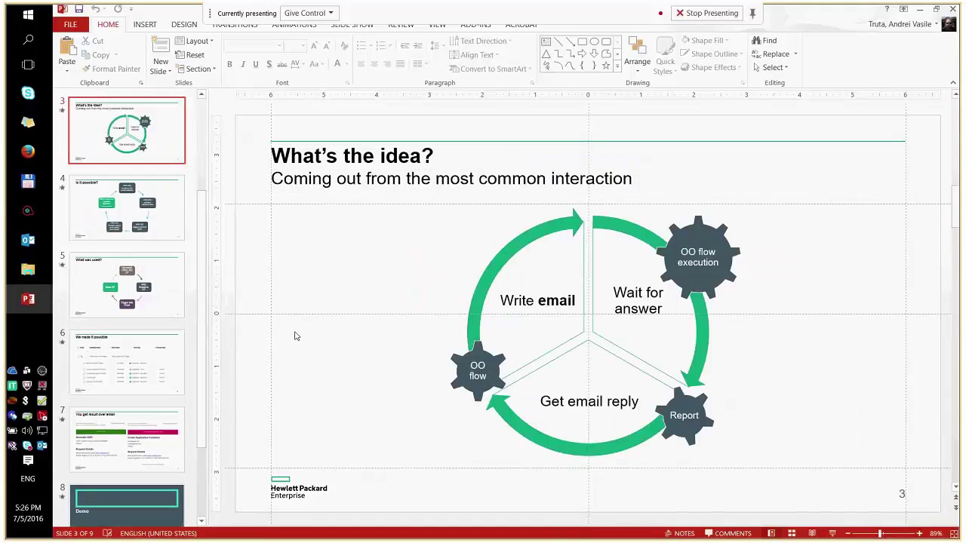
{"action": "left_click", "coordinate": [148, 230]}
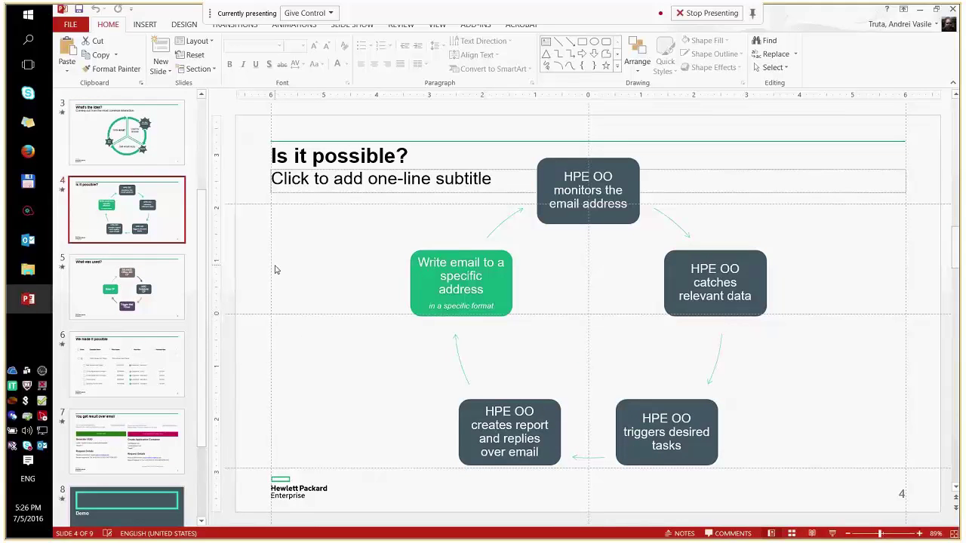
{"action": "key", "text": "shift+F5"}
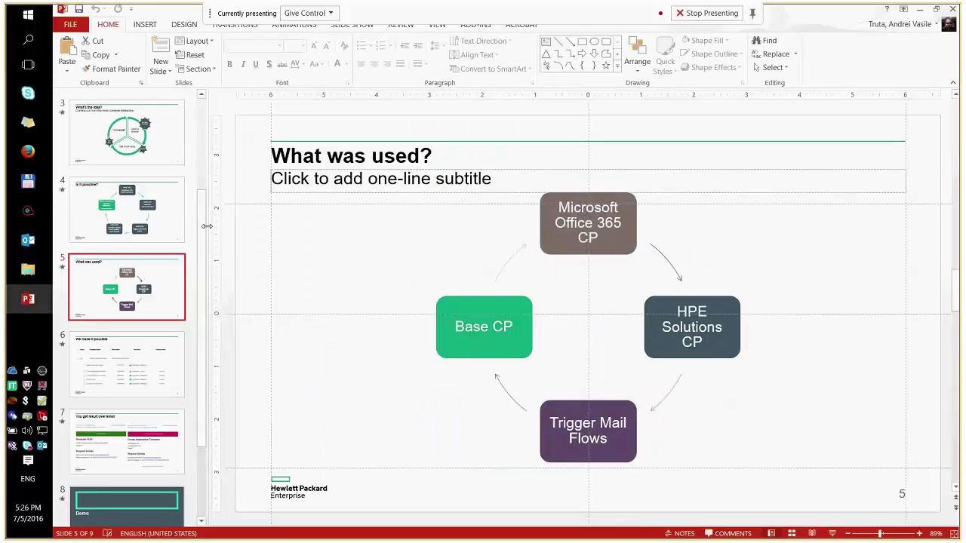
{"action": "key", "text": "Page_Up"}
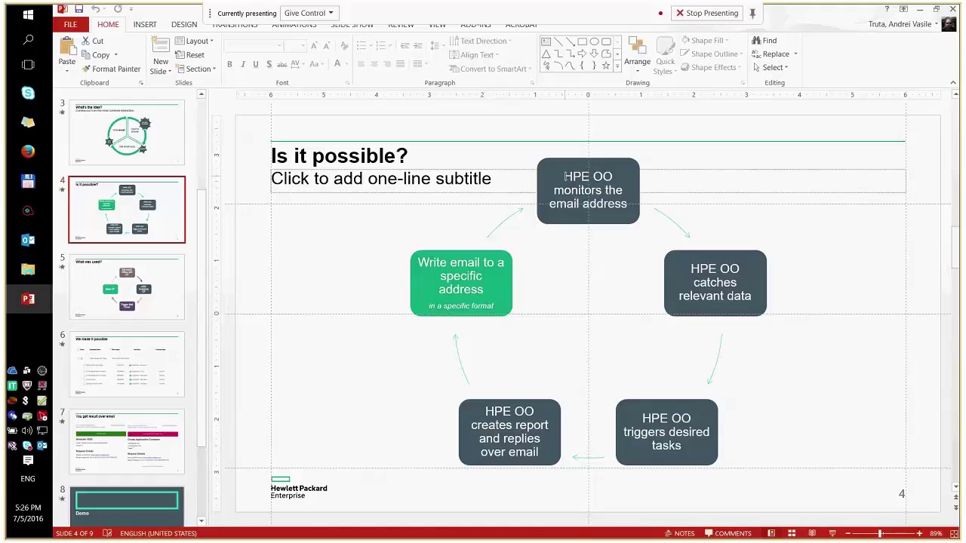
Step: Highlight the diagram's 'HPE OO monitors the email address' and 'catches relevant data' step text
{"action": "left_click", "coordinate": [565, 177]}
{"action": "left_click_drag", "start_coordinate": [564, 177], "coordinate": [629, 207]}
{"action": "left_click", "coordinate": [680, 265]}
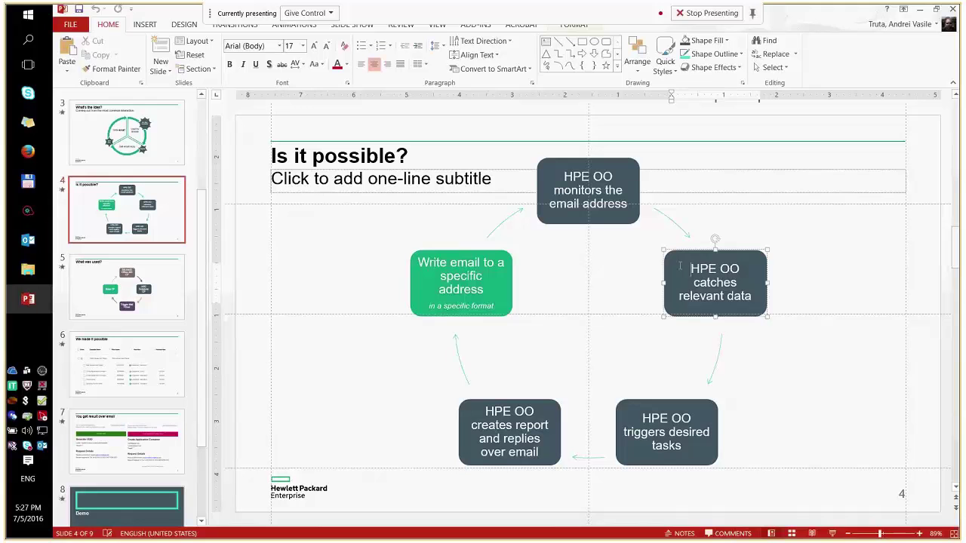
Step: In the Operations Orchestration browser, go back to the runs list and uncheck the Mail Listener and Trigger run
{"action": "left_click", "coordinate": [28, 151]}
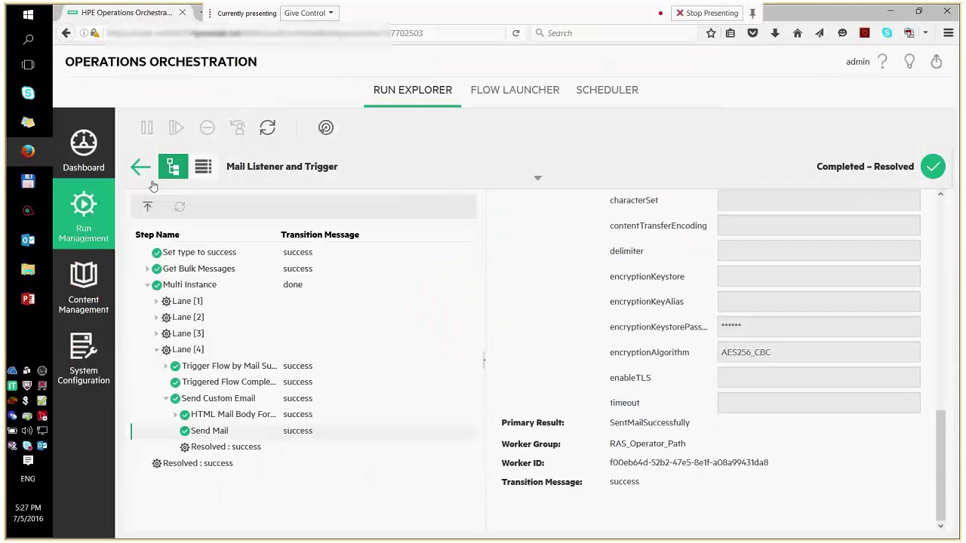
{"action": "left_click", "coordinate": [142, 168]}
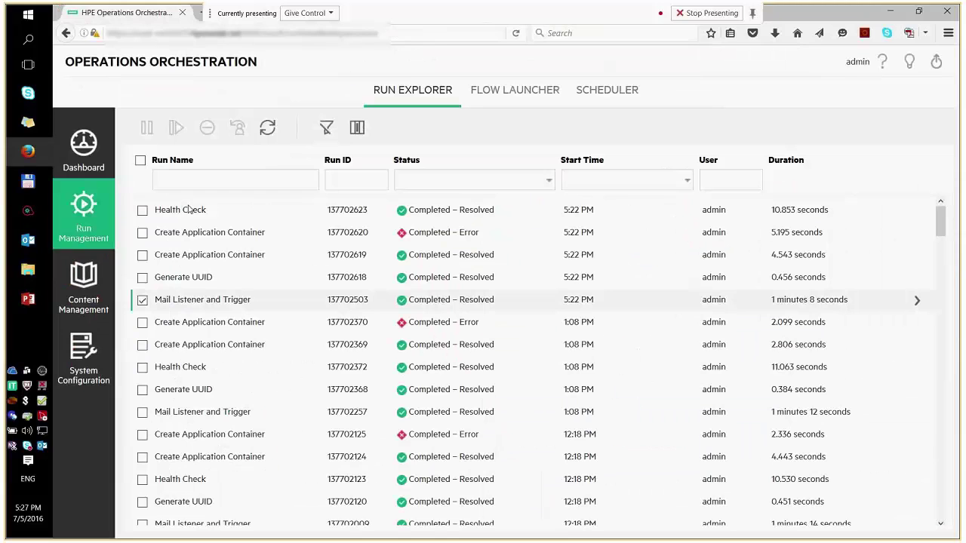
{"action": "left_click", "coordinate": [142, 302]}
Step: Switch back to PowerPoint to show slide 4, "Is it possible?", with the HPE OO email cycle
{"action": "key", "text": "alt+Tab"}
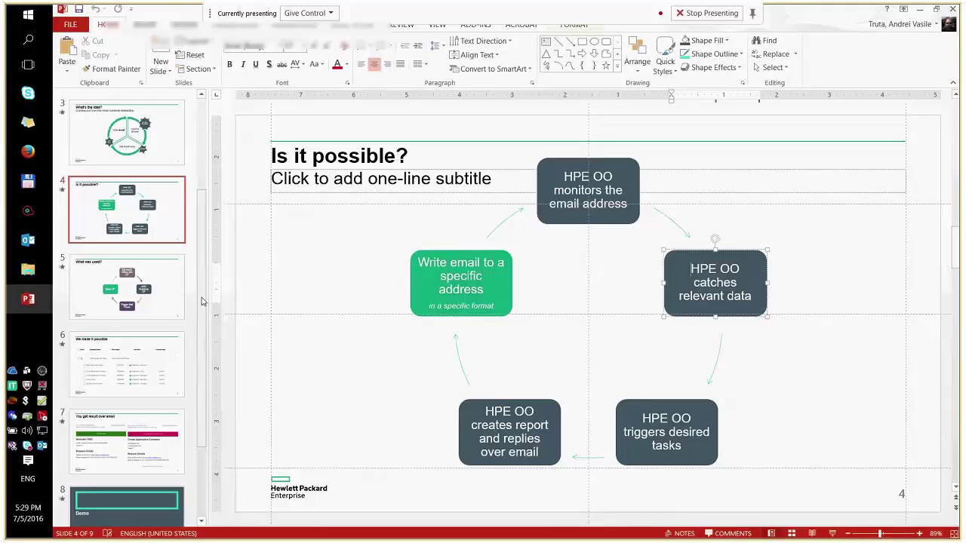
Step: Glance at the Run Explorer runs list, then switch to HPE OO Studio's oo-trigger-mail project
{"action": "key", "text": "alt+Tab"}
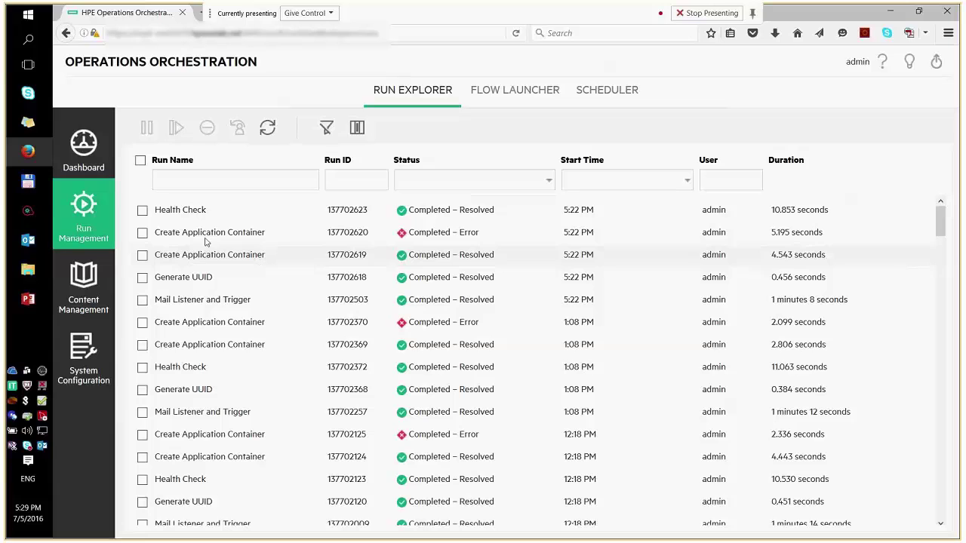
{"action": "left_click", "coordinate": [41, 214]}
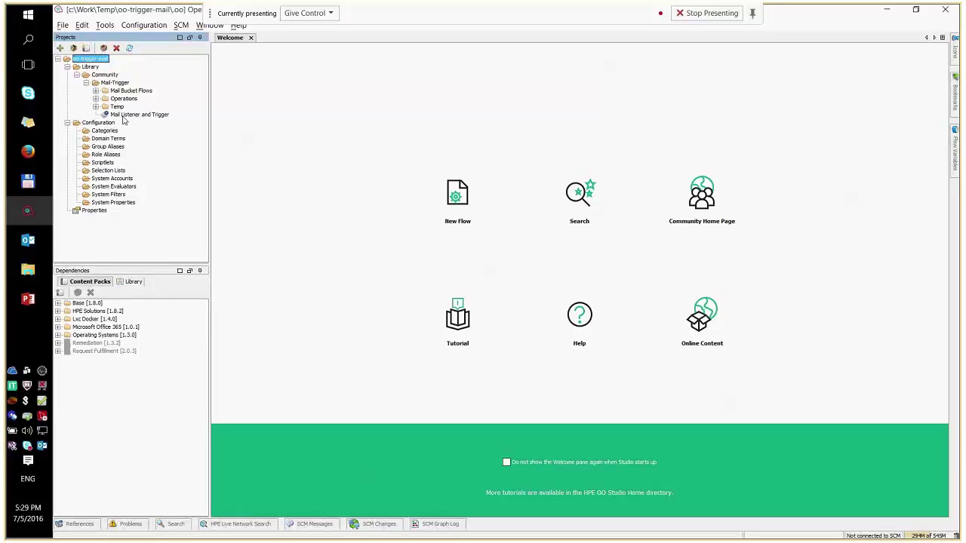
{"action": "key", "text": "super"}
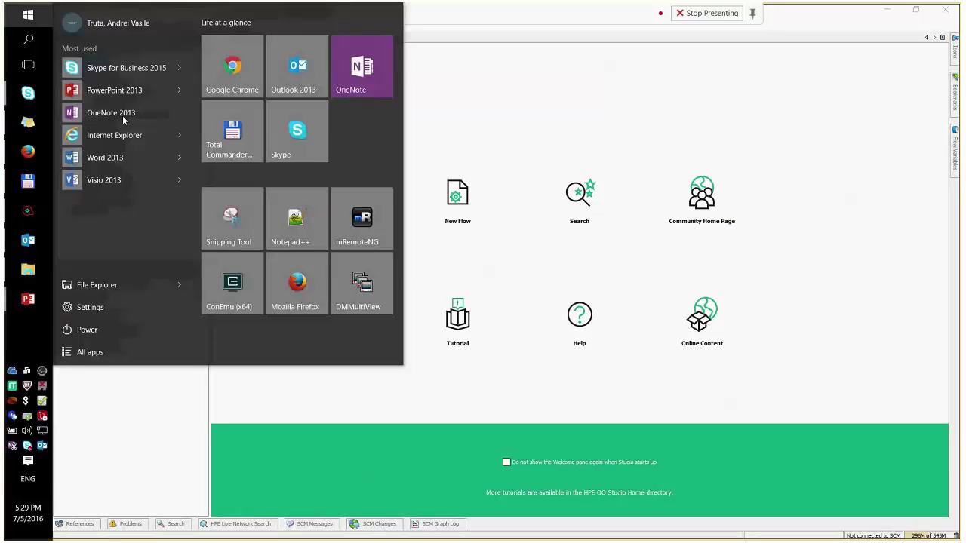
{"action": "key", "text": "super"}
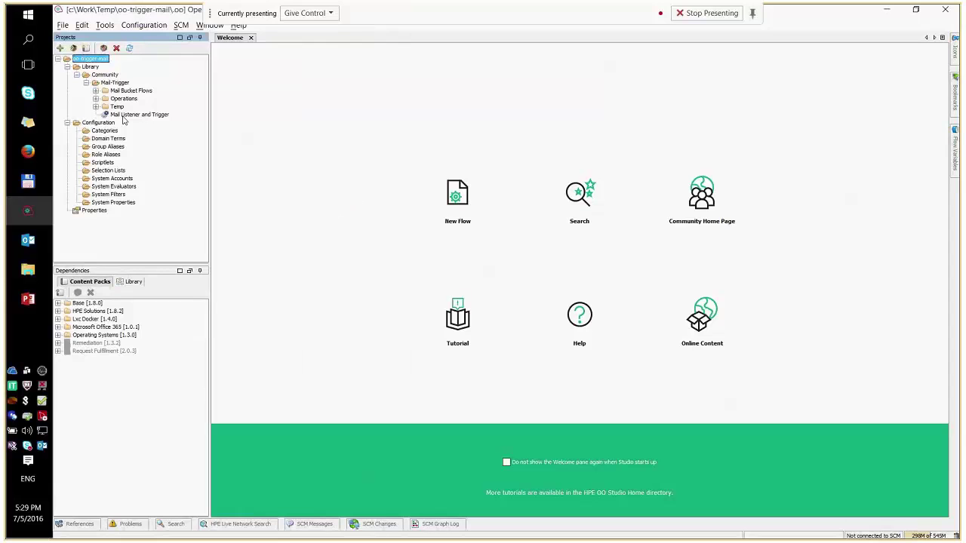